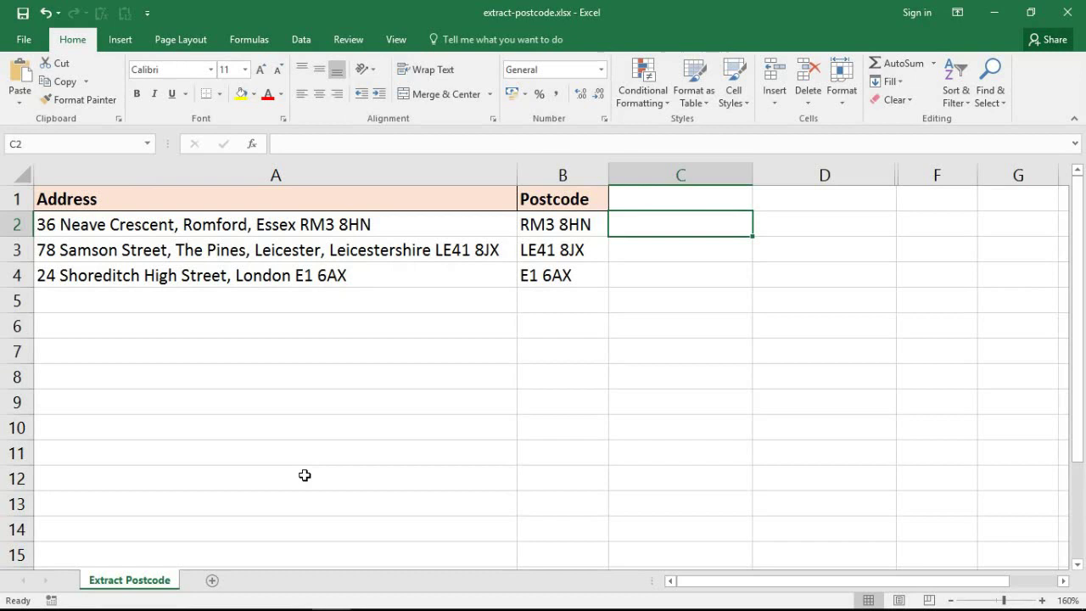
Step: Examine the addresses in A2:A4, highlighting the postcode at the end of each one without changing the text
left_click_drag(282, 229, 283, 270)
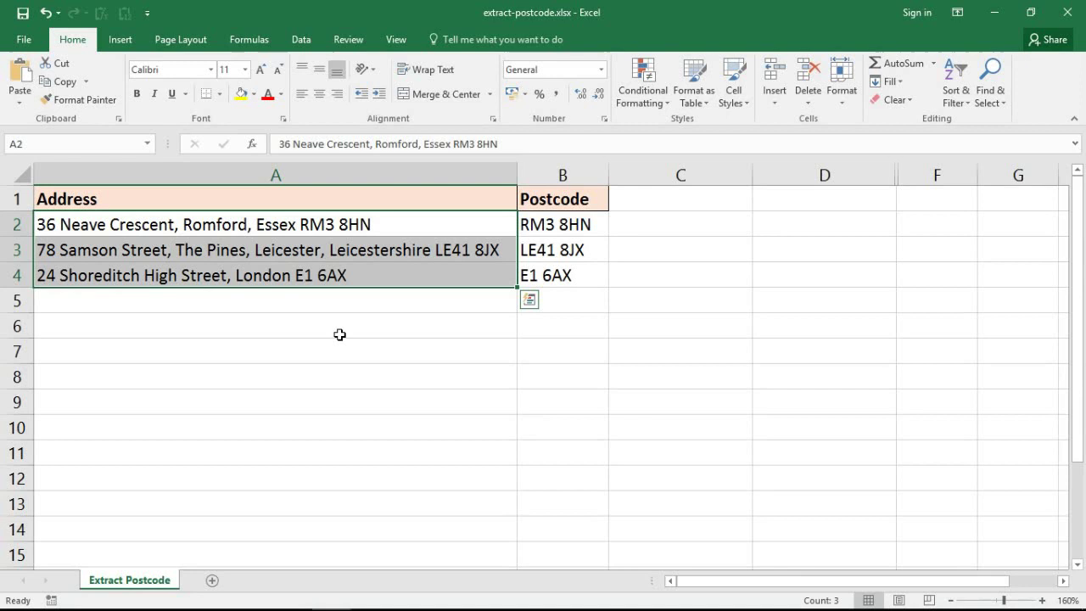
left_click(394, 247)
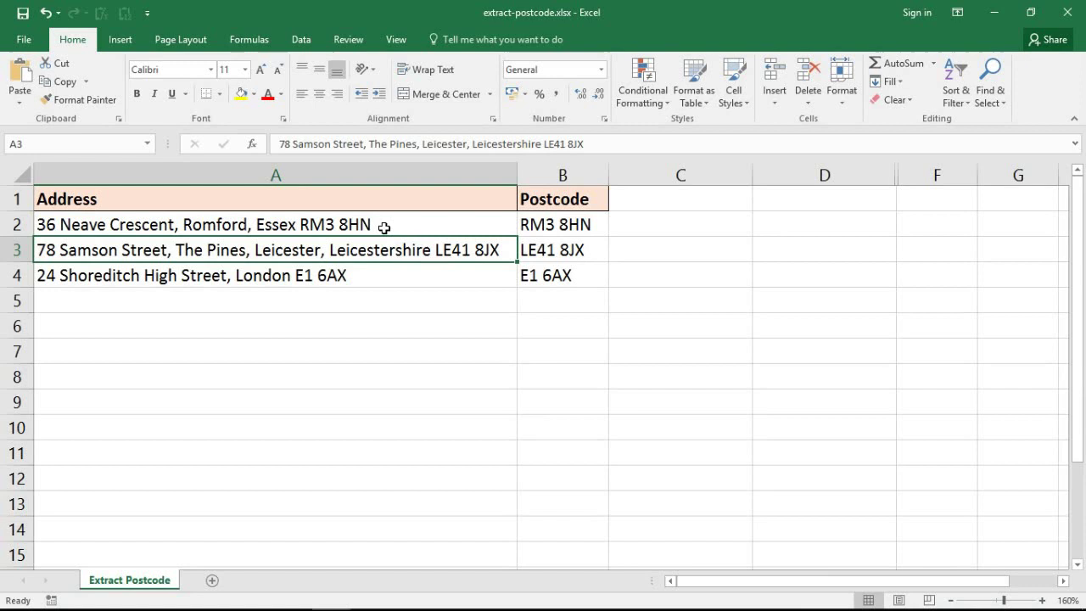
double_click(303, 224)
left_click_drag(301, 224, 371, 226)
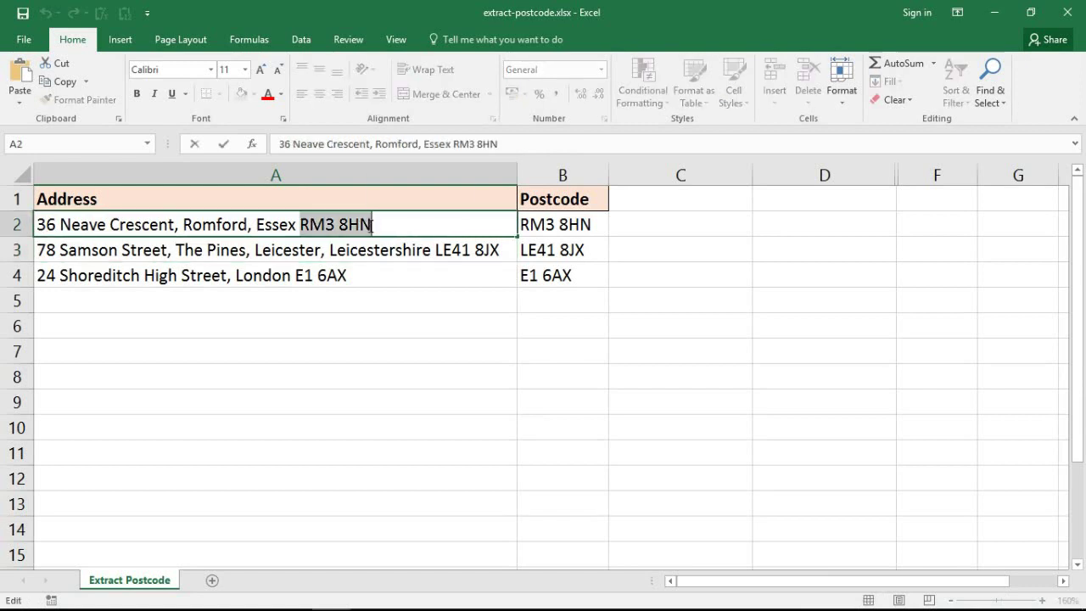
double_click(461, 249)
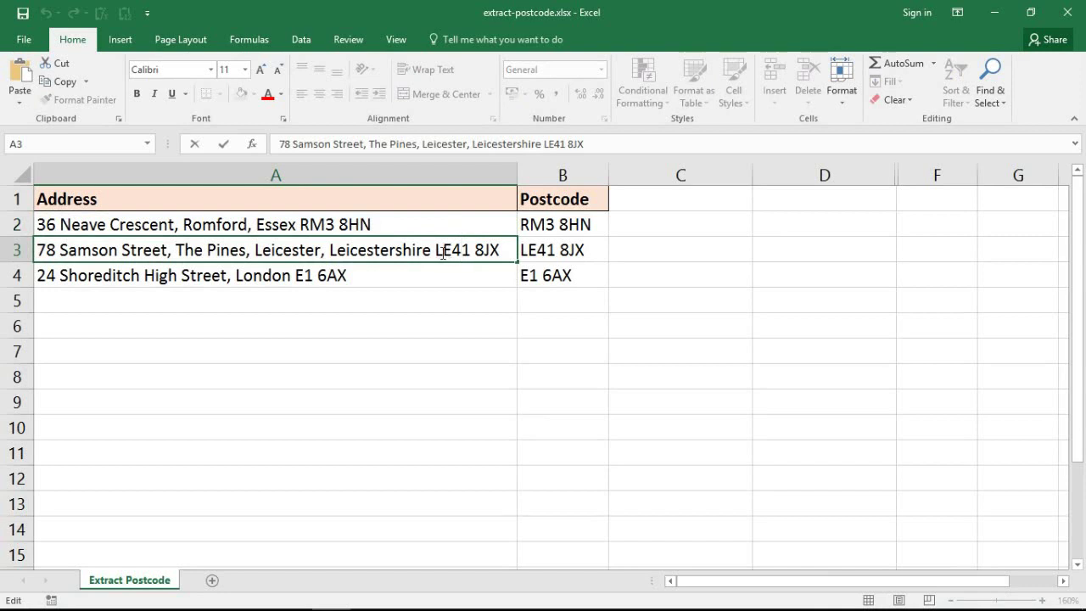
left_click_drag(436, 251, 501, 255)
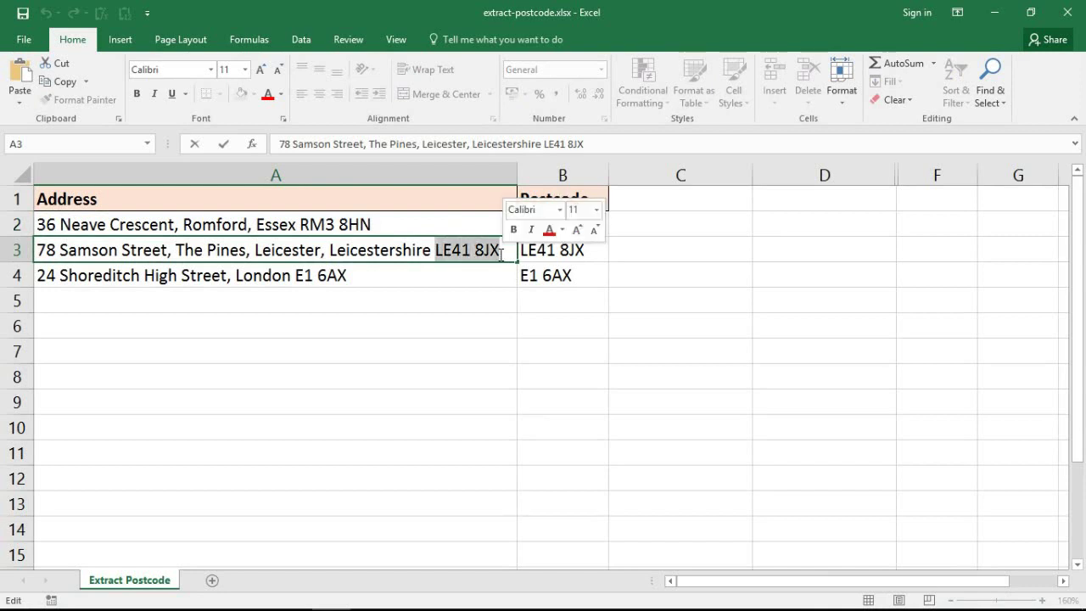
double_click(311, 281)
left_click_drag(294, 277, 358, 276)
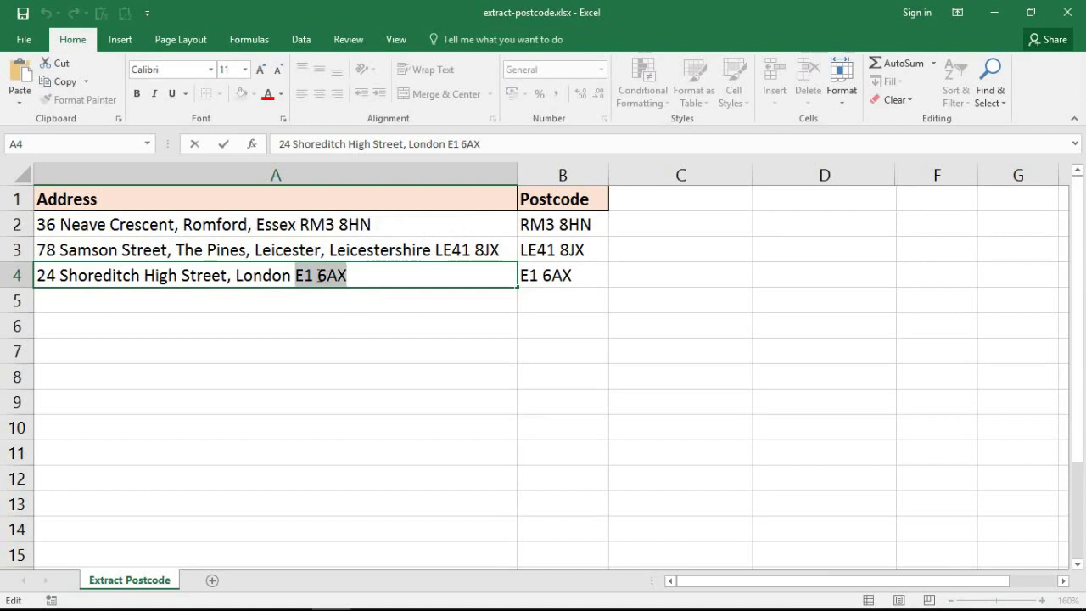
key("Escape")
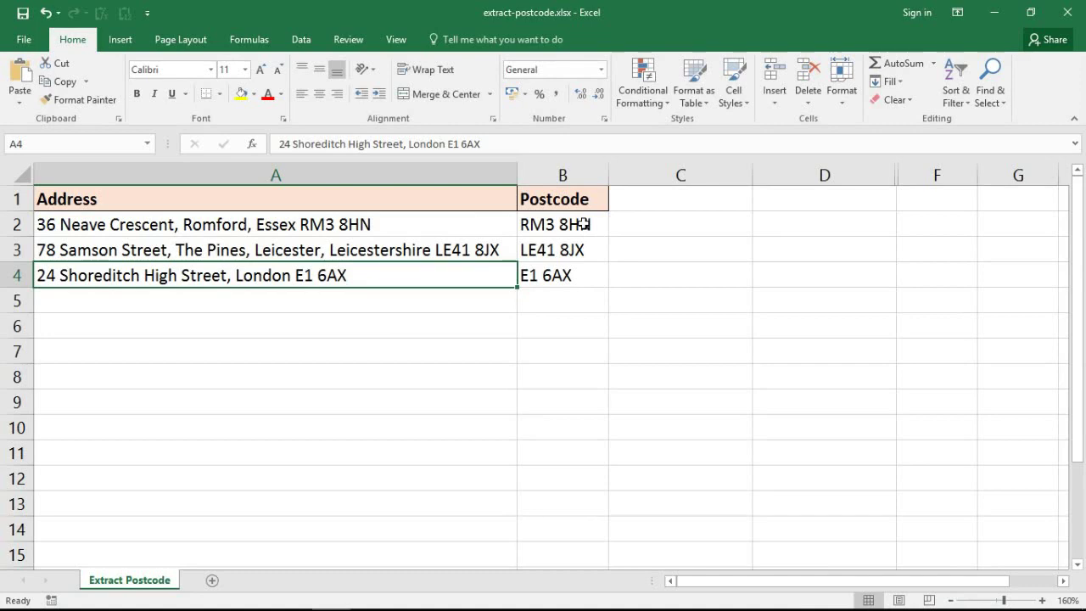
Step: Examine the full postcode extraction formula in B2 and the space that precedes the postcode in the A2 address
double_click(584, 223)
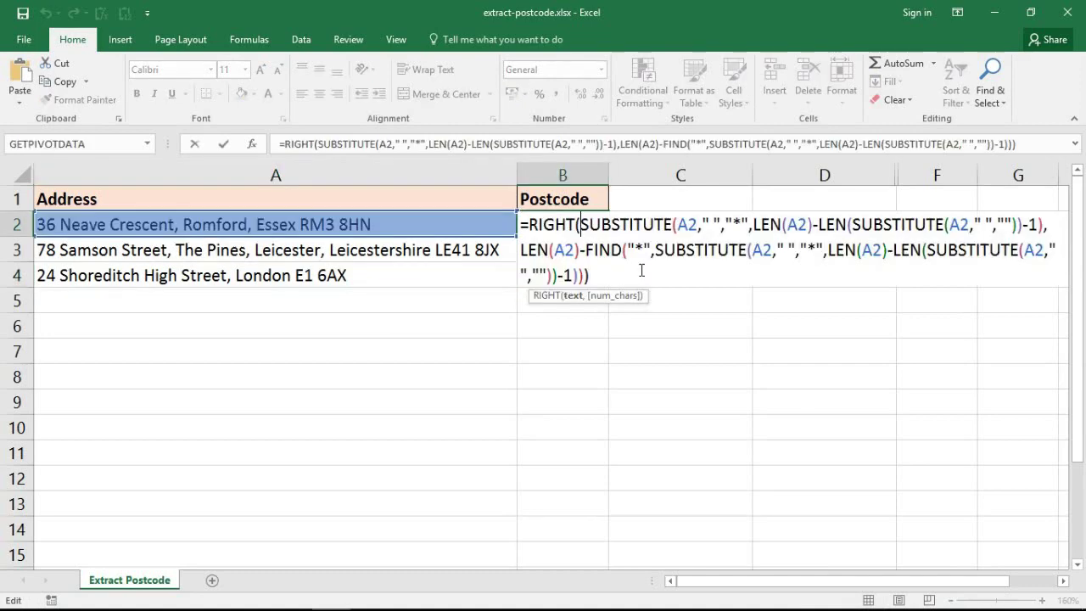
left_click(1063, 582)
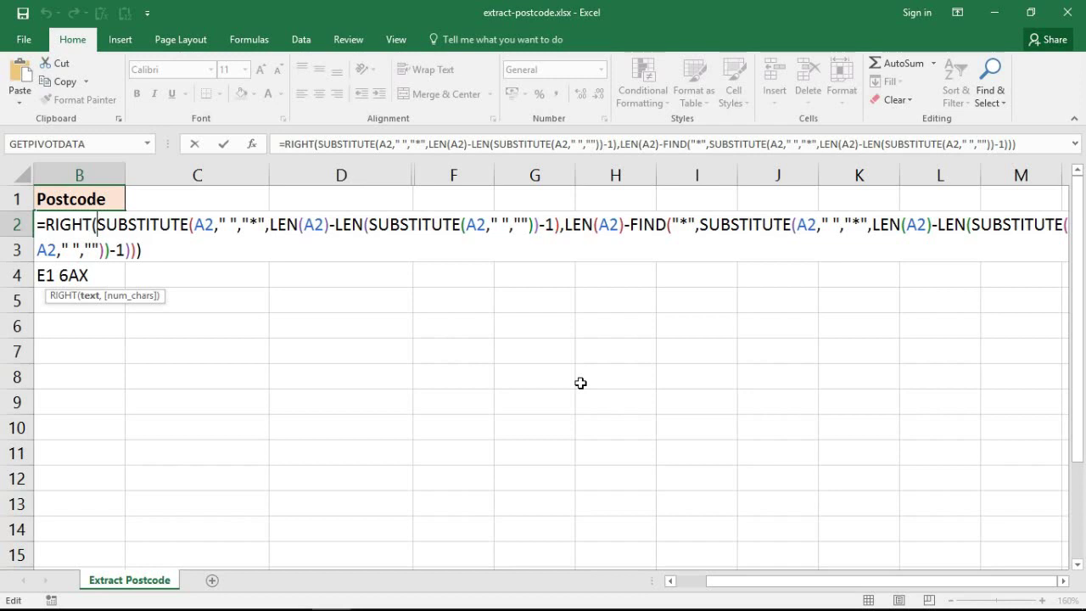
key("ctrl+Return")
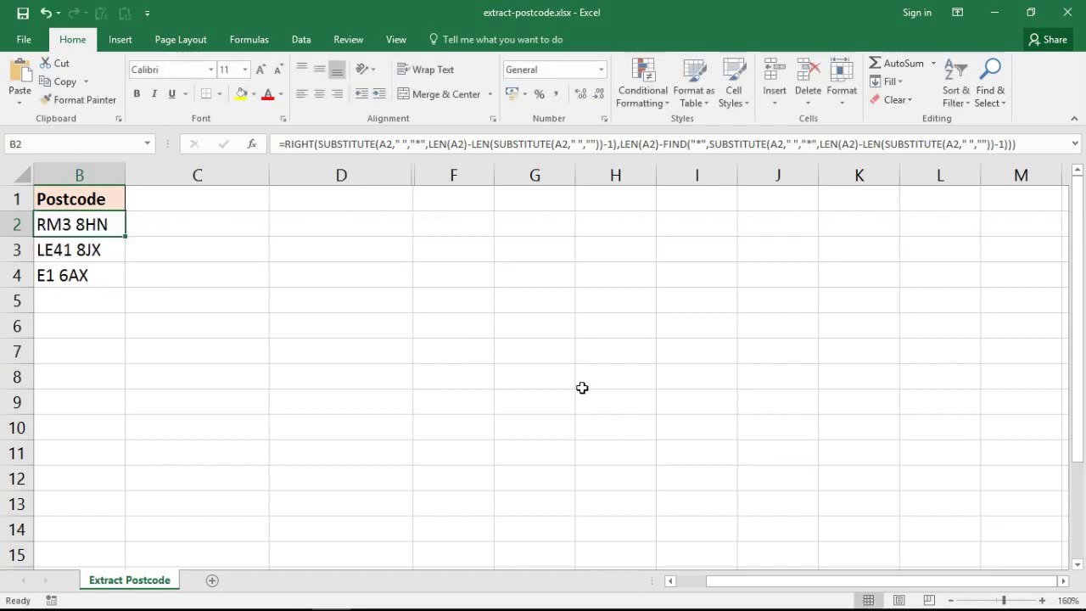
left_click(671, 582)
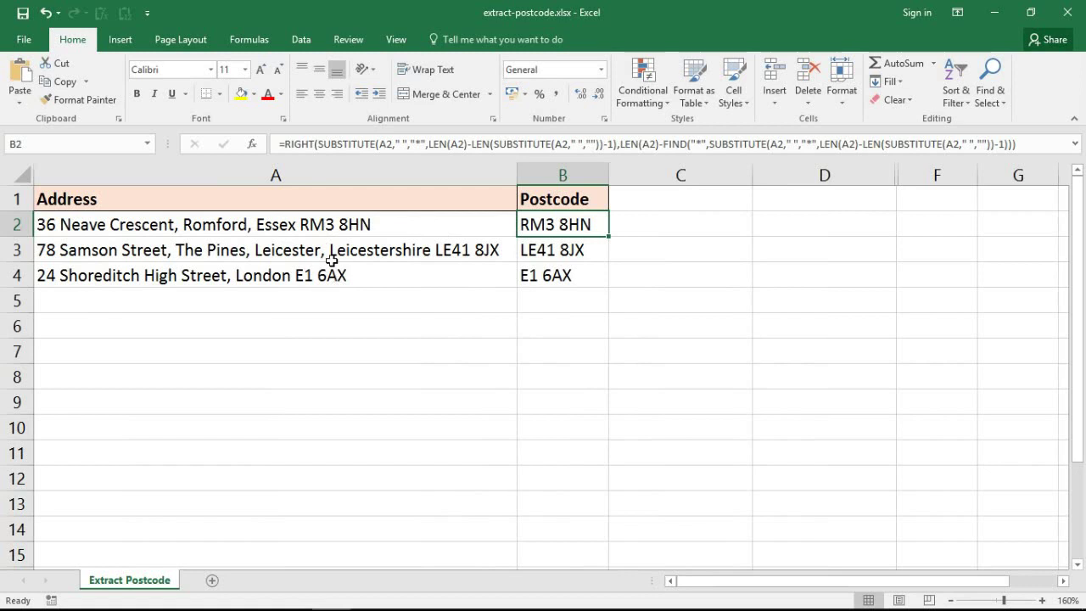
double_click(307, 226)
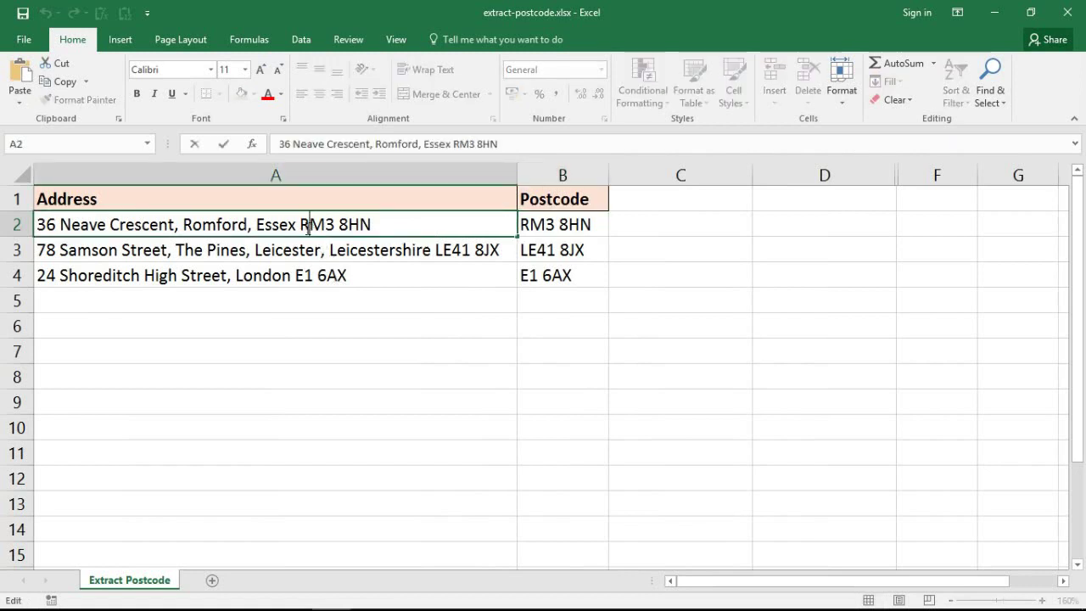
left_click_drag(307, 227, 300, 227)
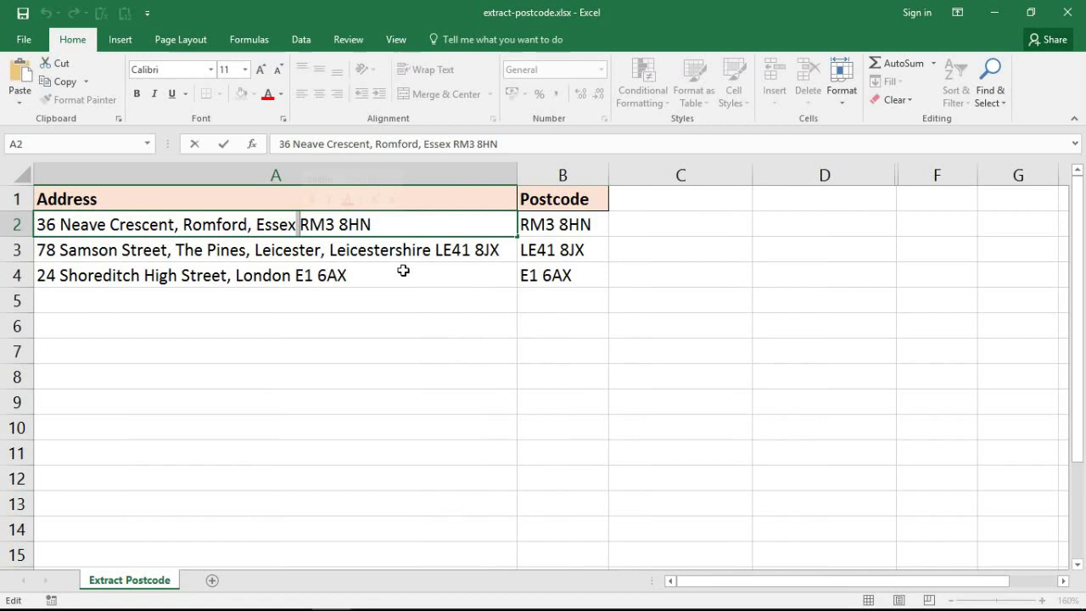
Step: Enter the heading "Postcode" in cell C1
left_click(662, 208)
type("Postcode")
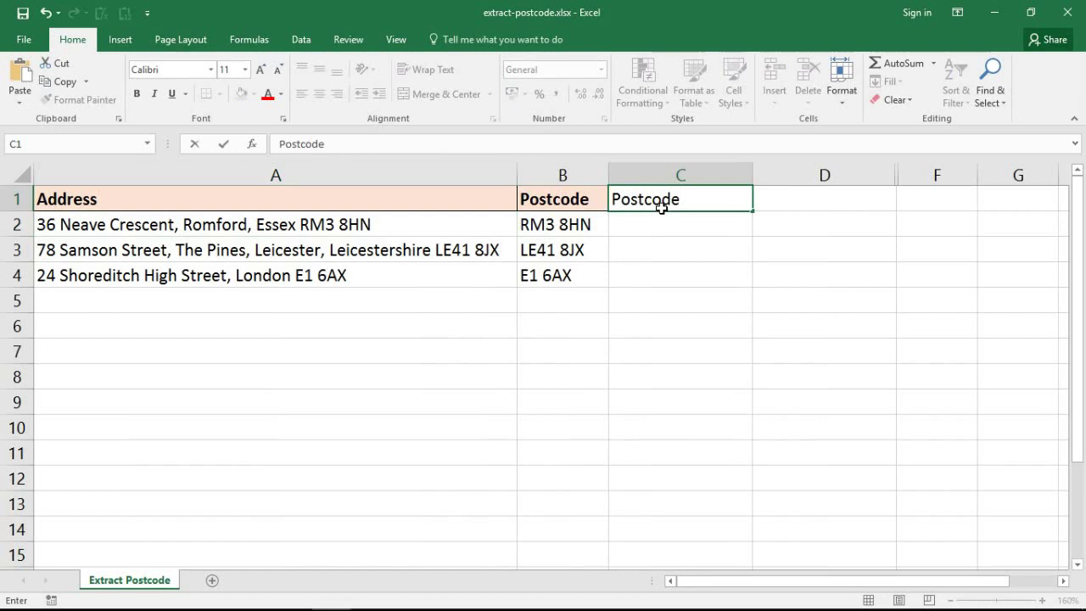
key("Return")
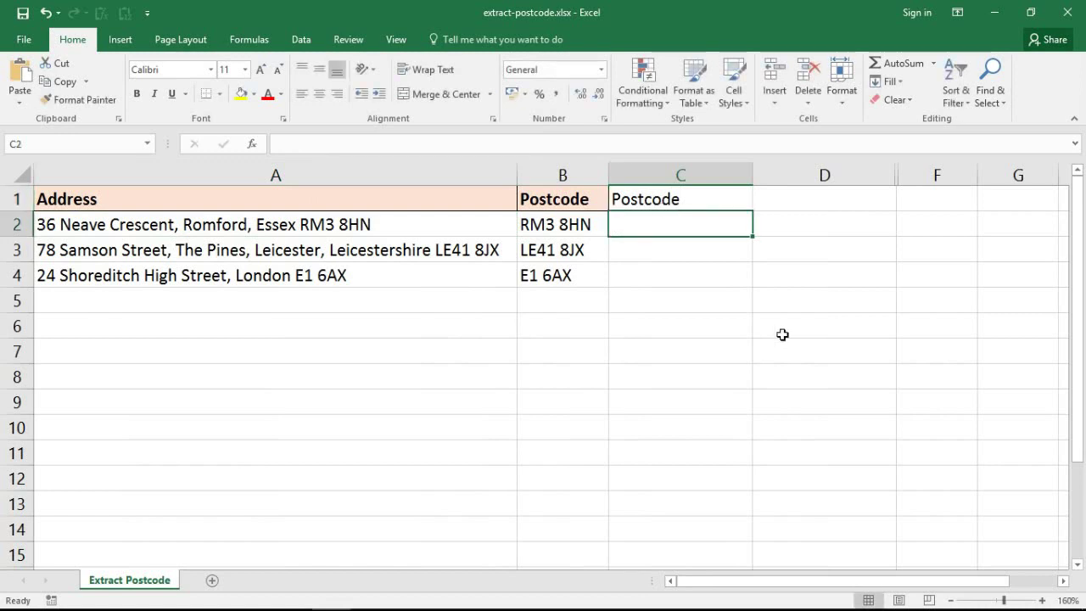
Step: Enter =RIGHT(A2,7) in C2 to extract the last seven characters of the address, and fill the formula down to C4
type("=rght")
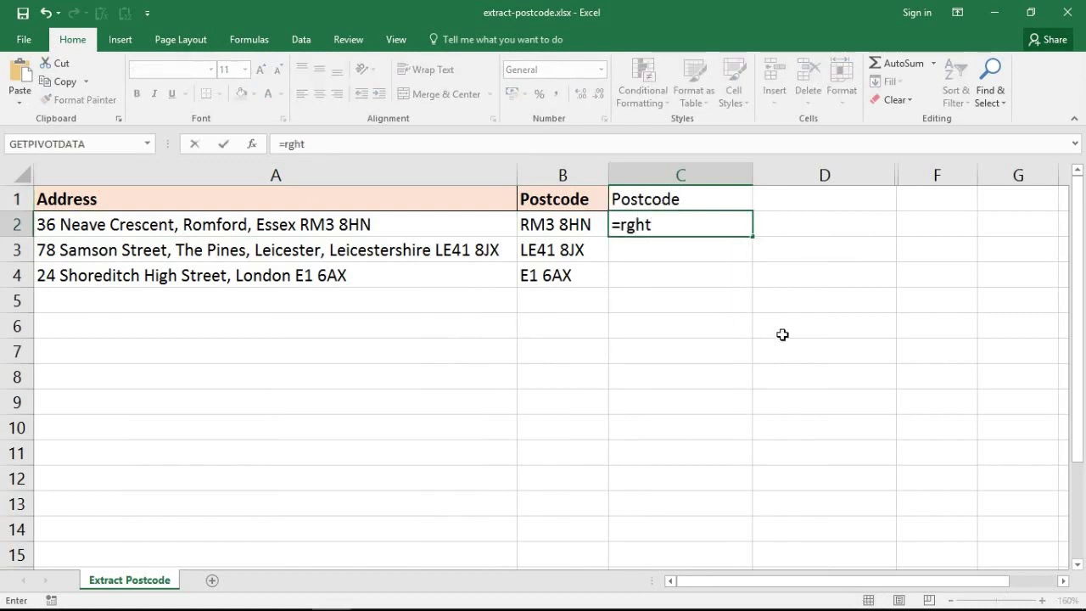
key("BackSpace")
key("BackSpace")
key("BackSpace")
type("i")
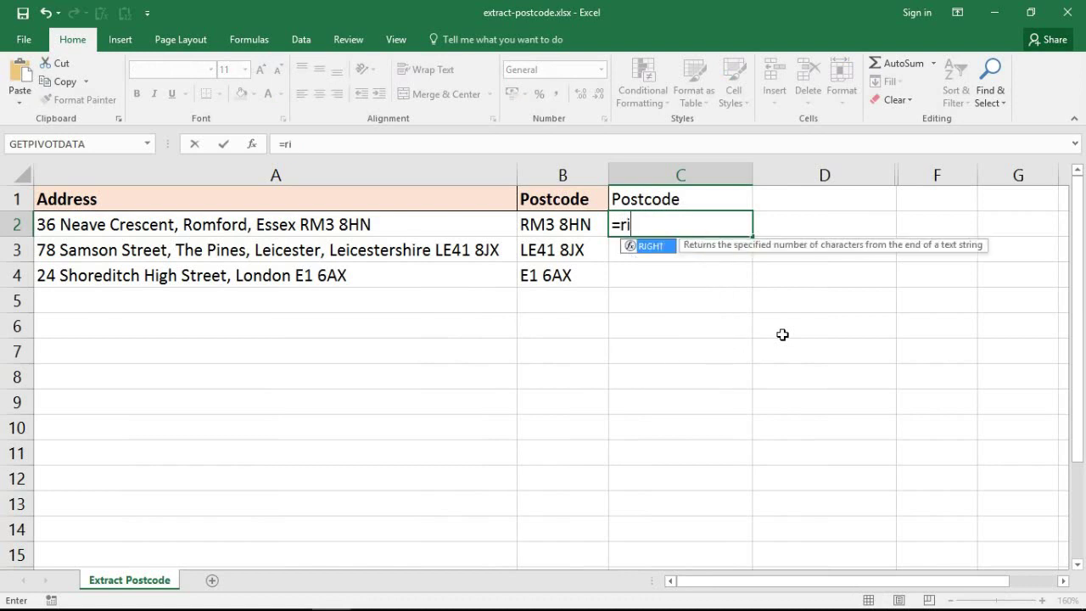
type("ght(")
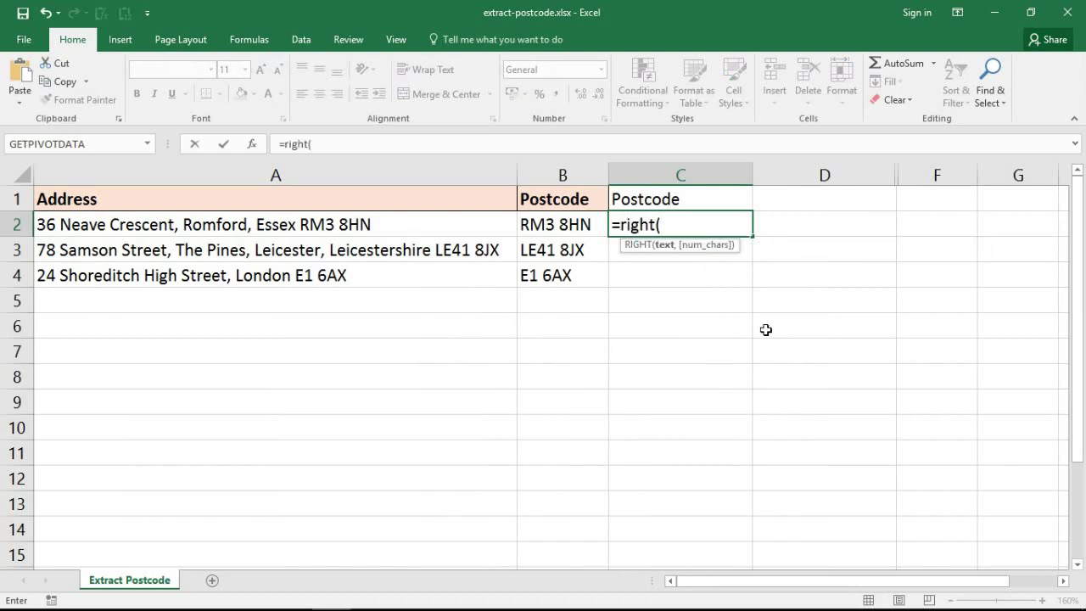
left_click(475, 227)
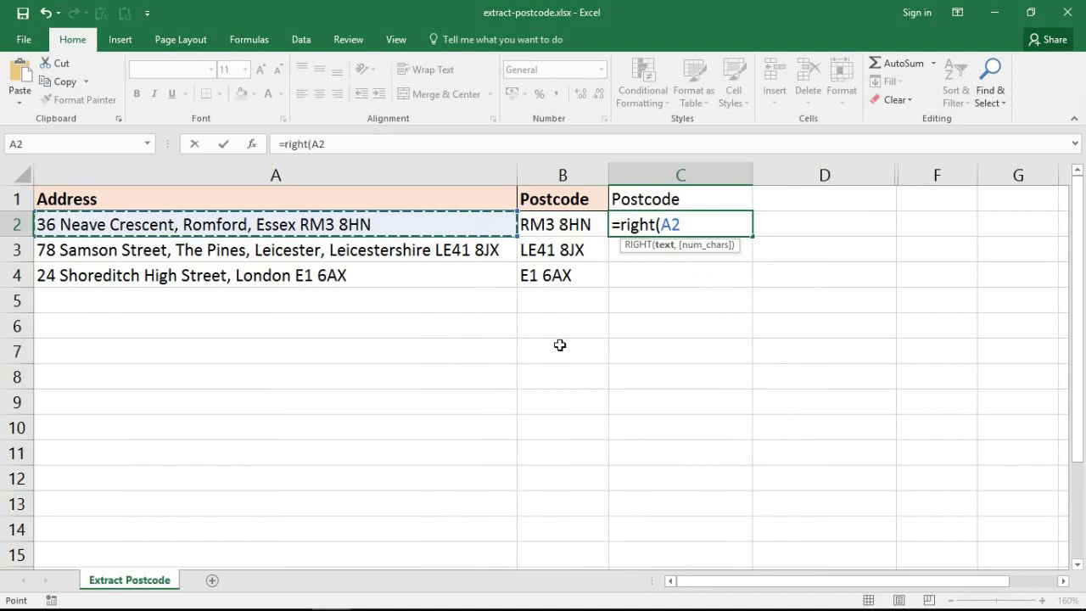
type(",")
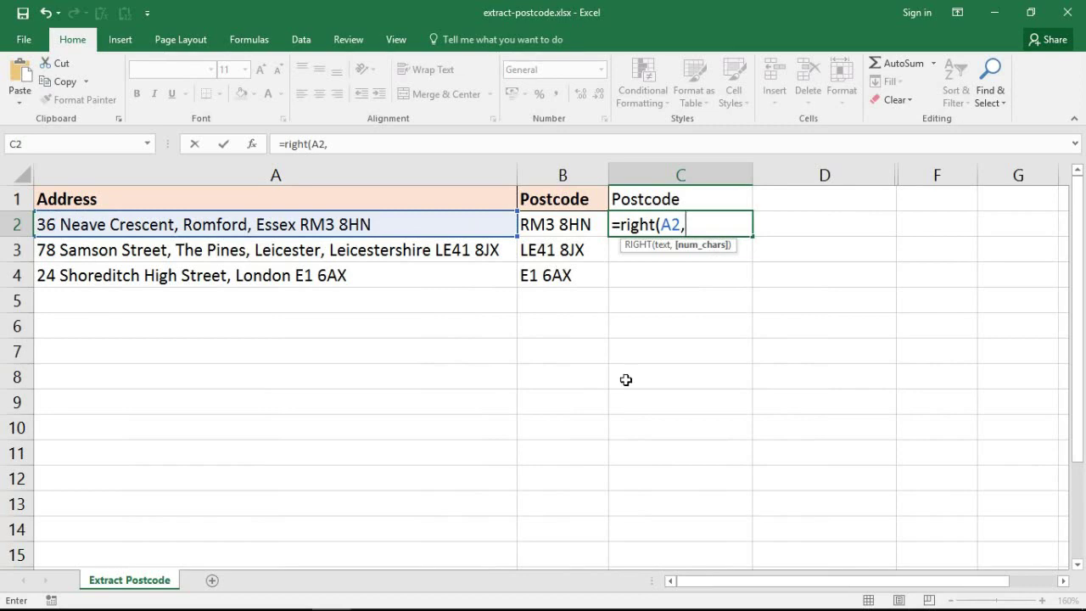
type("7)")
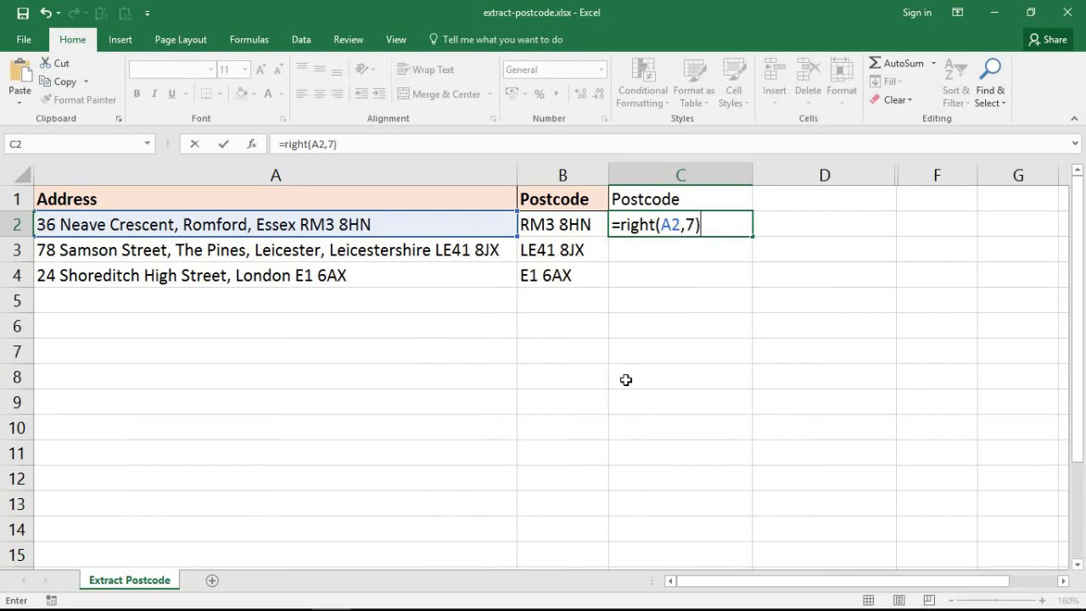
key("Return")
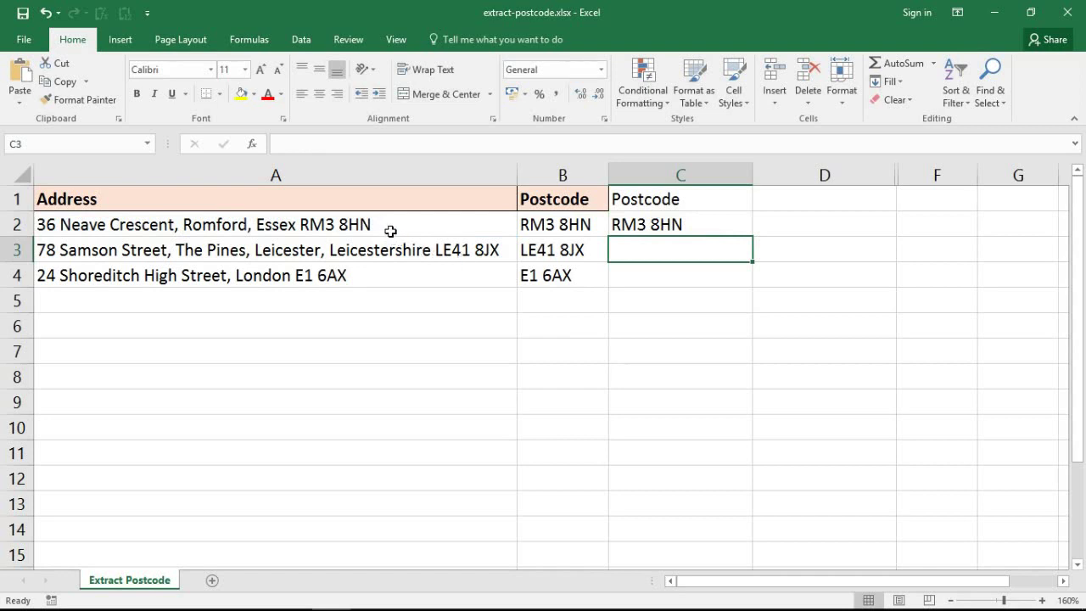
left_click(678, 222)
left_click_drag(752, 236, 751, 286)
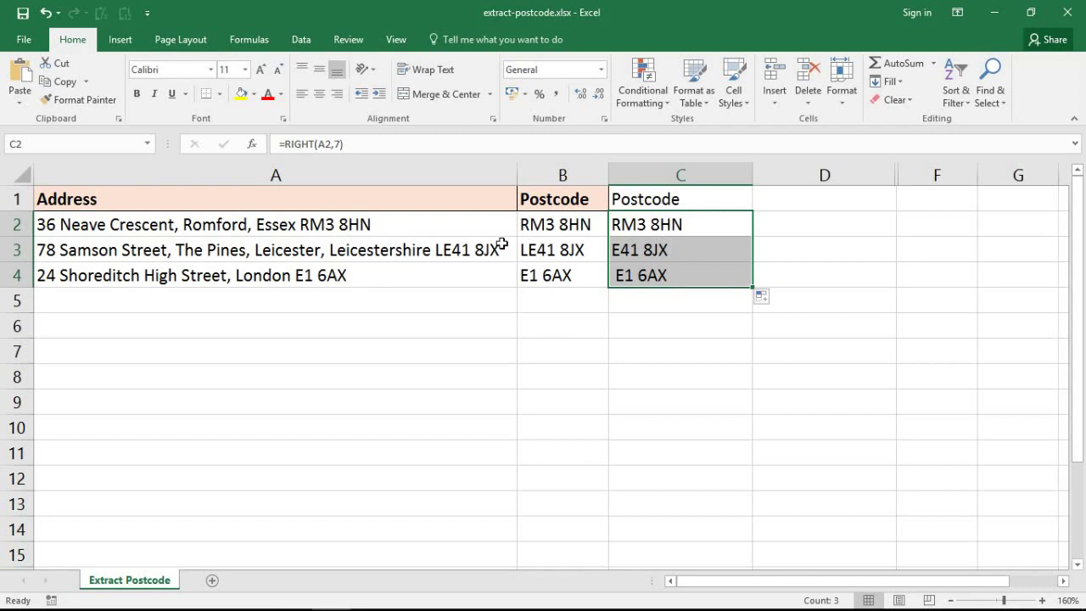
Step: Examine the postcode in the A2 address, highlighting the space before it and the space inside it
left_click(428, 228)
double_click(428, 228)
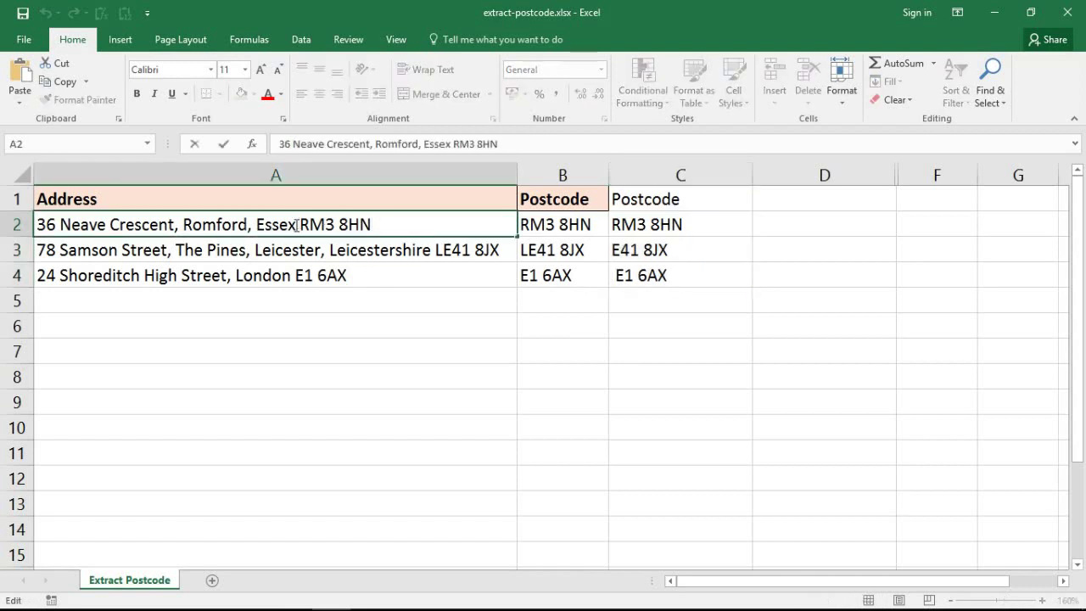
left_click(299, 225)
left_click_drag(290, 223, 302, 223)
left_click_drag(301, 223, 374, 221)
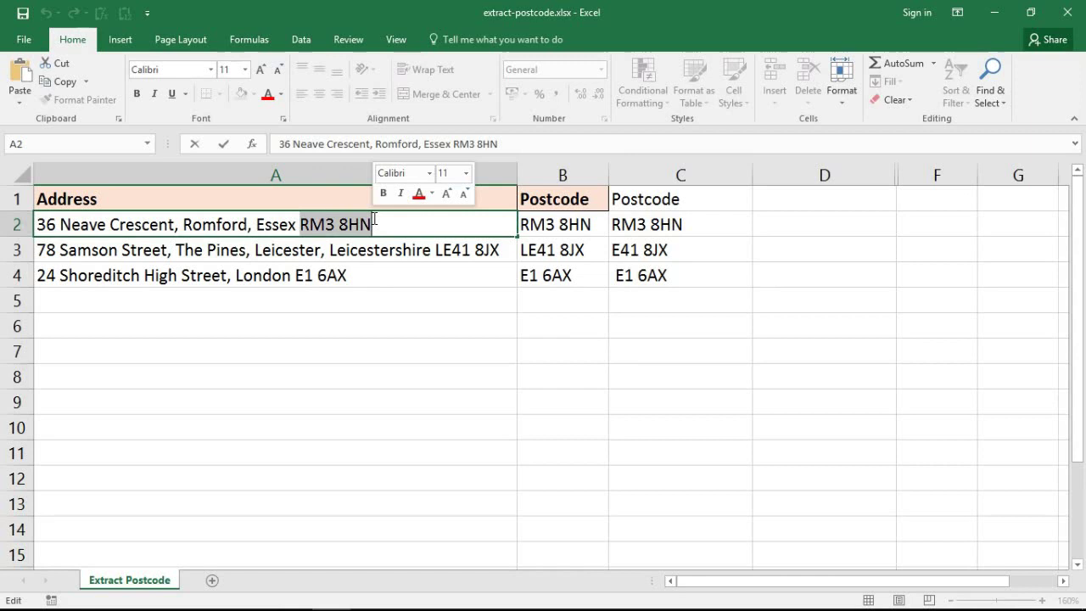
left_click(330, 220)
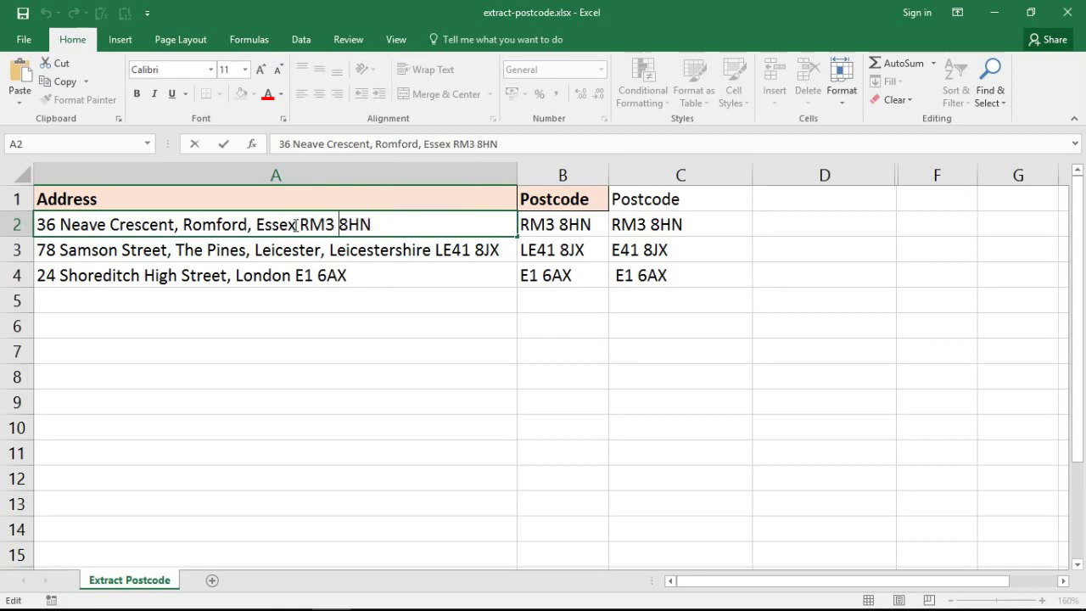
left_click(300, 225)
left_click(300, 225)
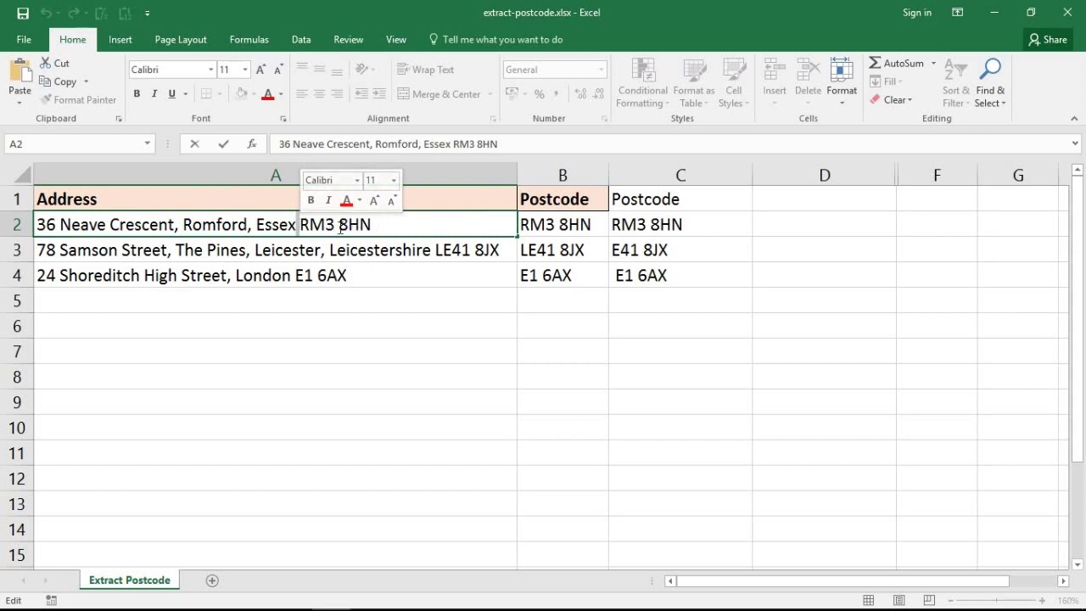
left_click_drag(326, 224, 339, 222)
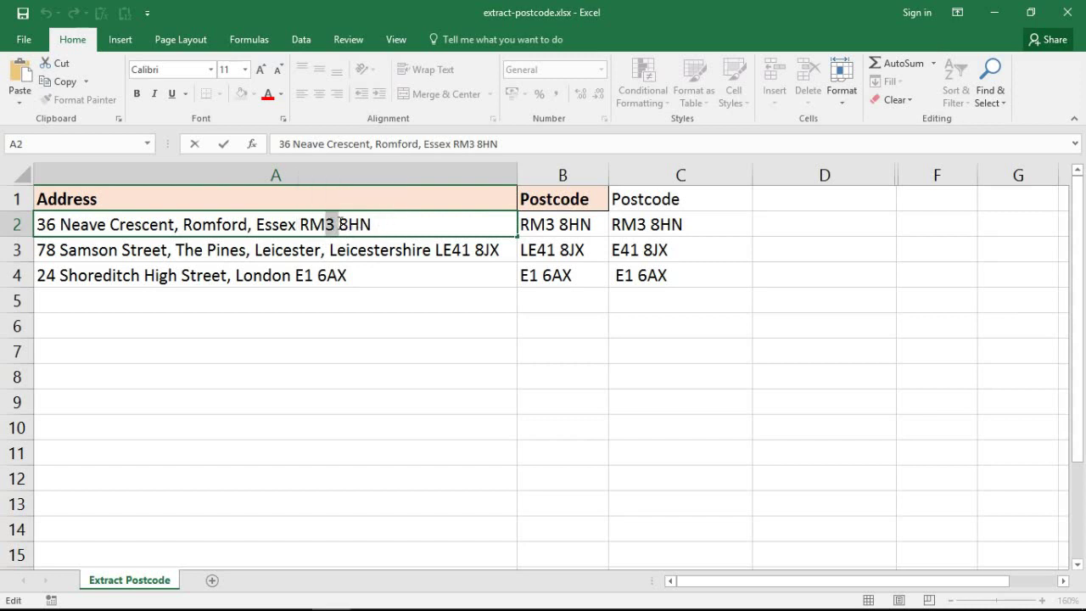
left_click(314, 275)
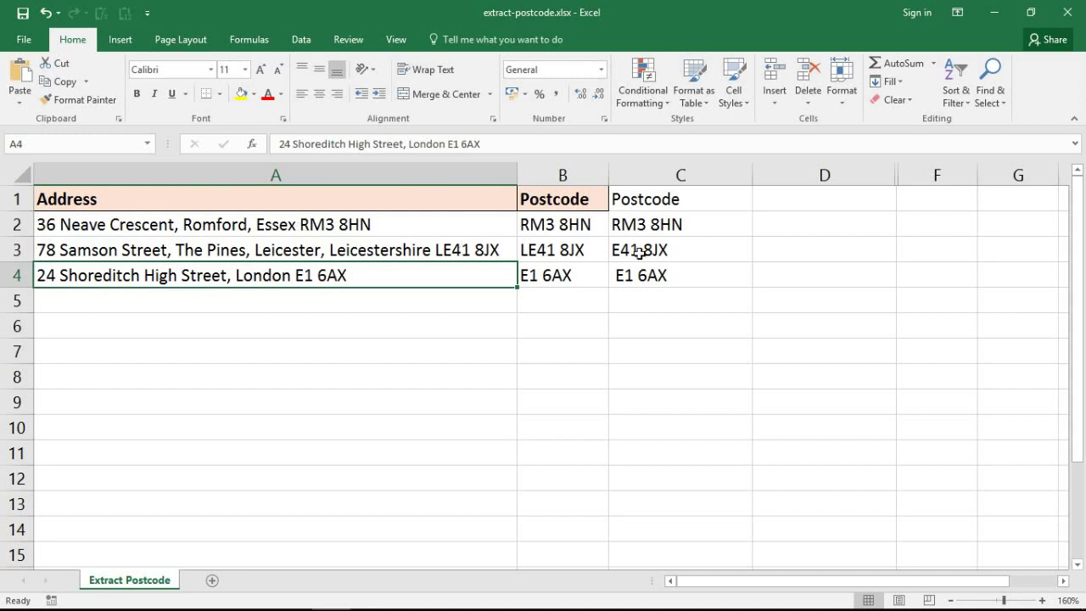
Step: Examine the RIGHT formula in C2, highlighting its A2 text argument, and keep the formula as it is
left_click(674, 225)
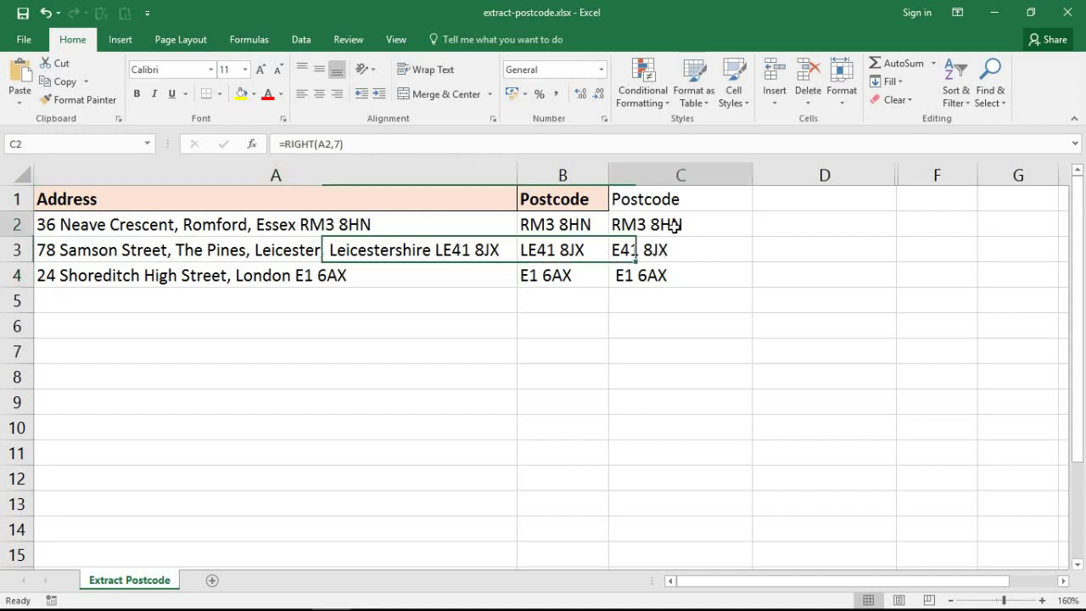
double_click(674, 225)
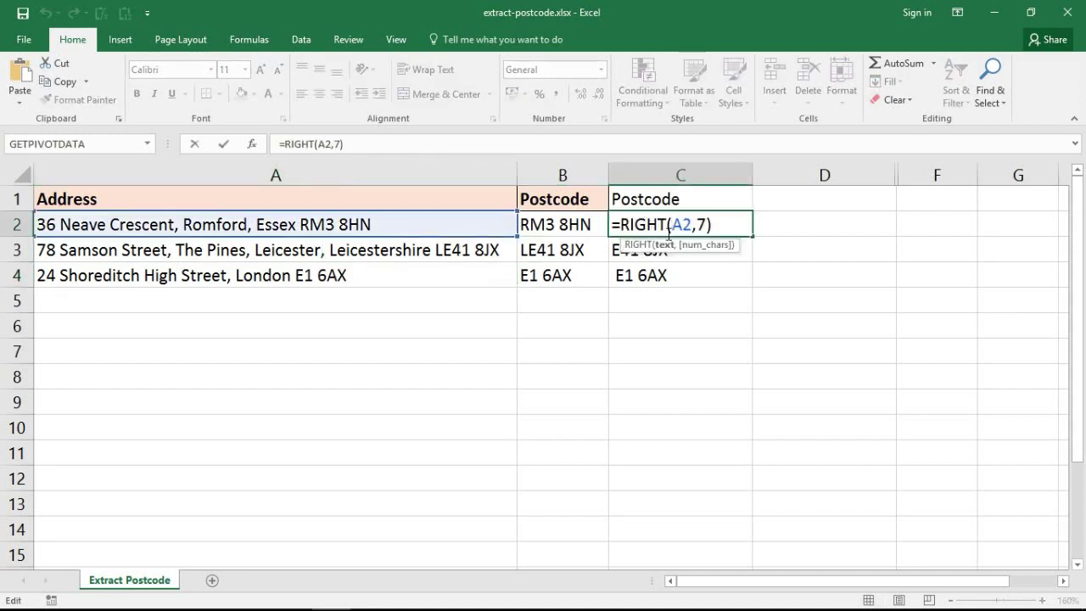
left_click_drag(672, 225, 692, 225)
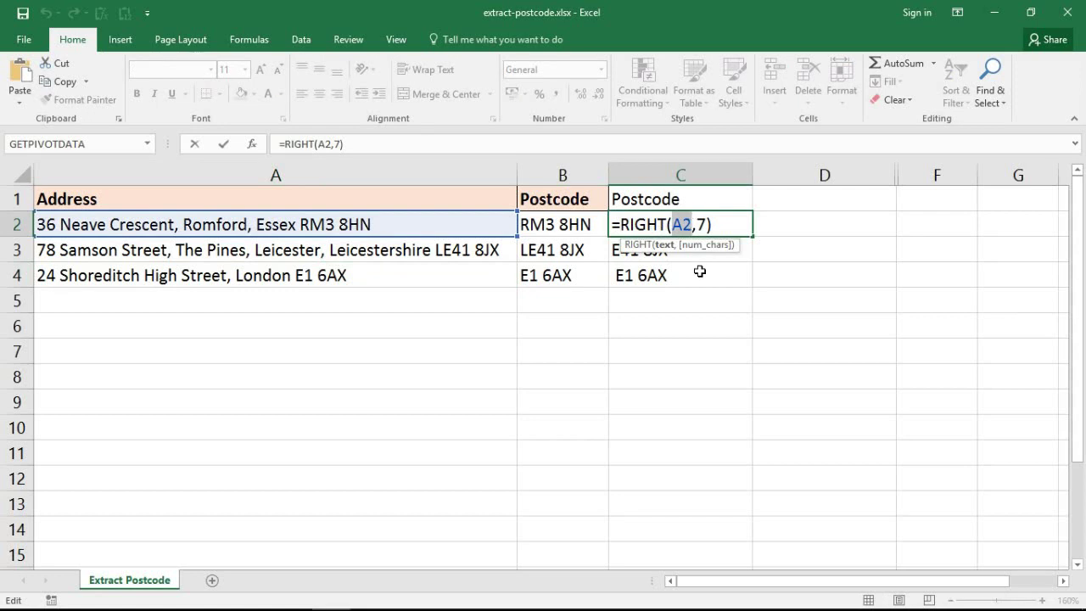
key("ctrl+Return")
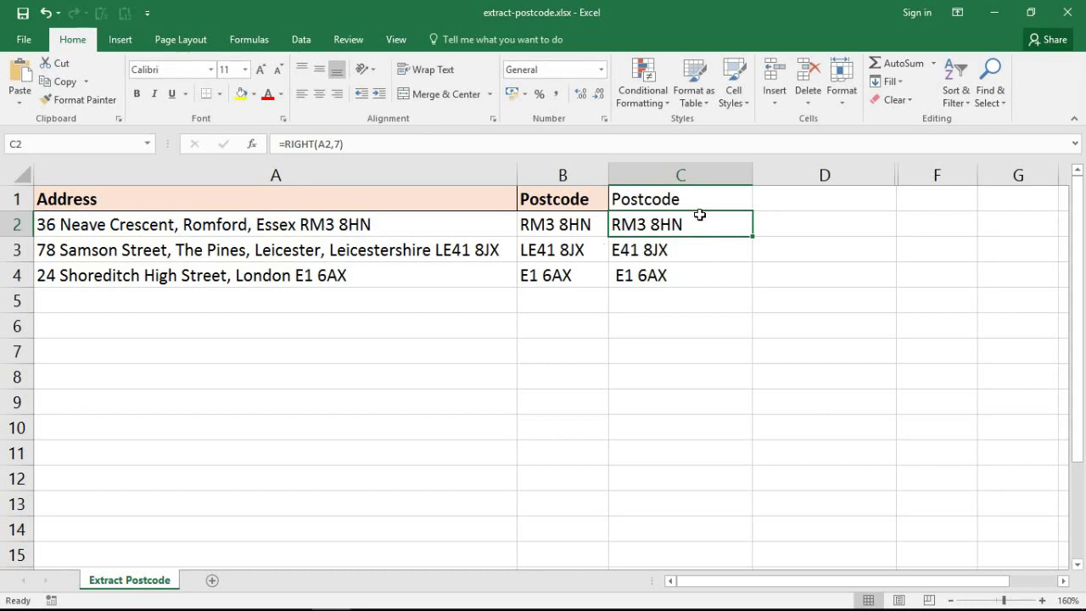
Step: Start a formula in D2 that measures the length of the A2 address with LEN(A2)
left_click(776, 220)
type("=len")
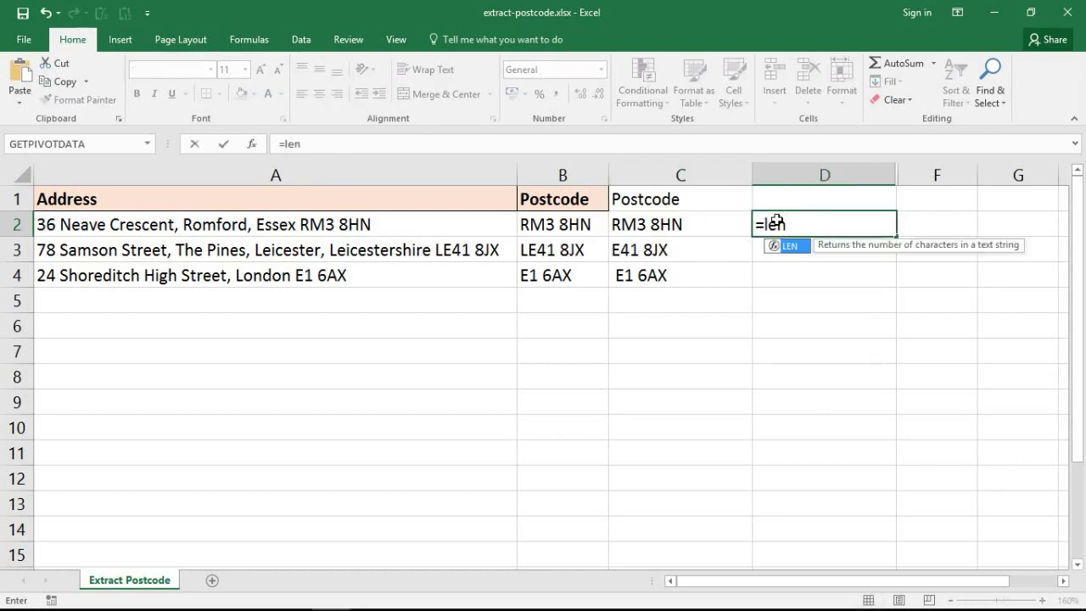
type("(")
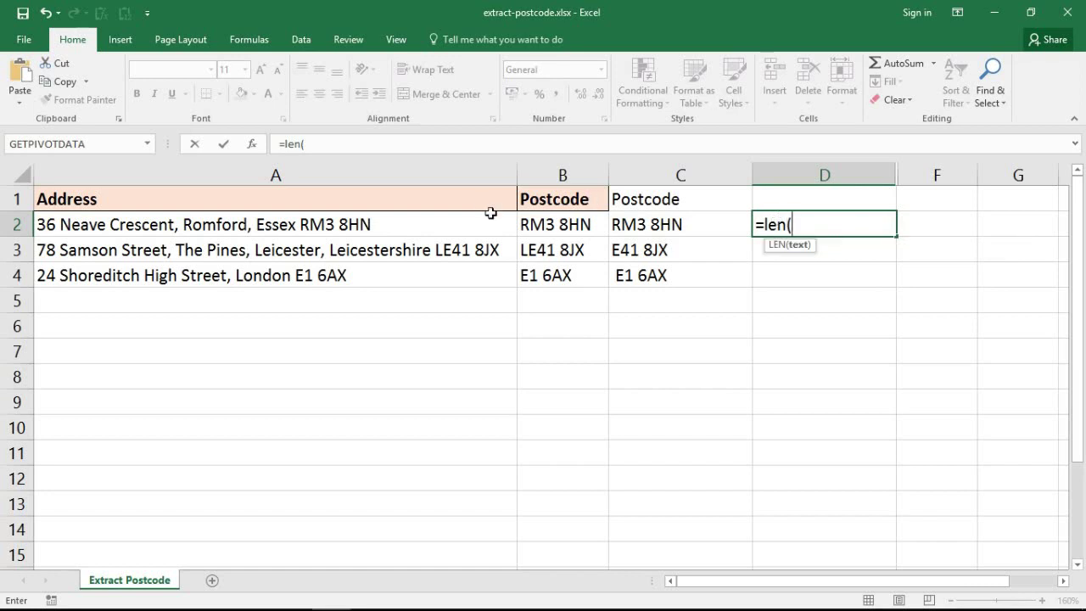
left_click(455, 214)
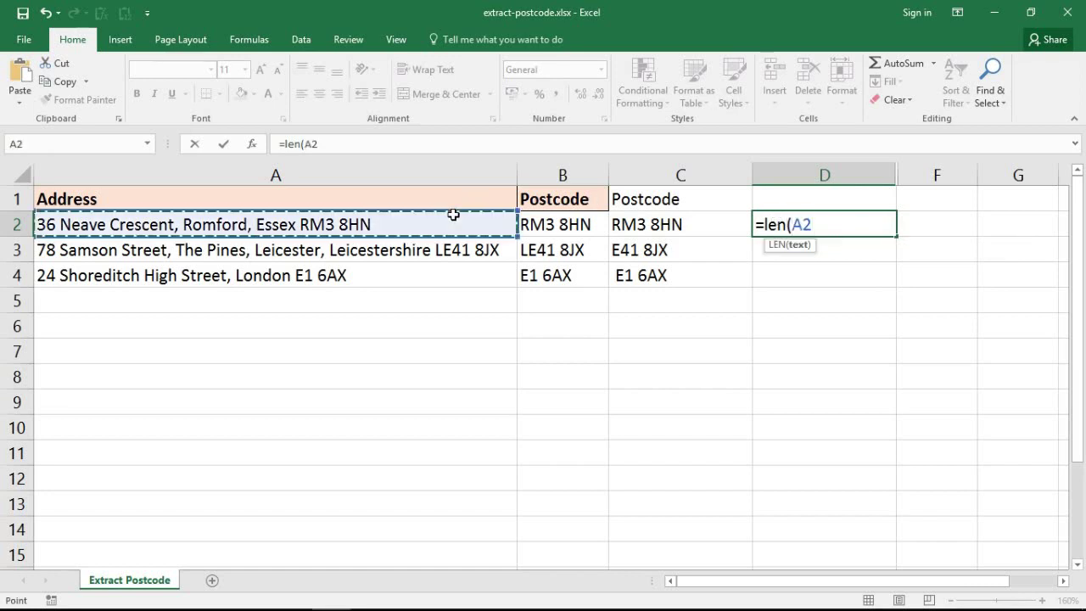
type(")")
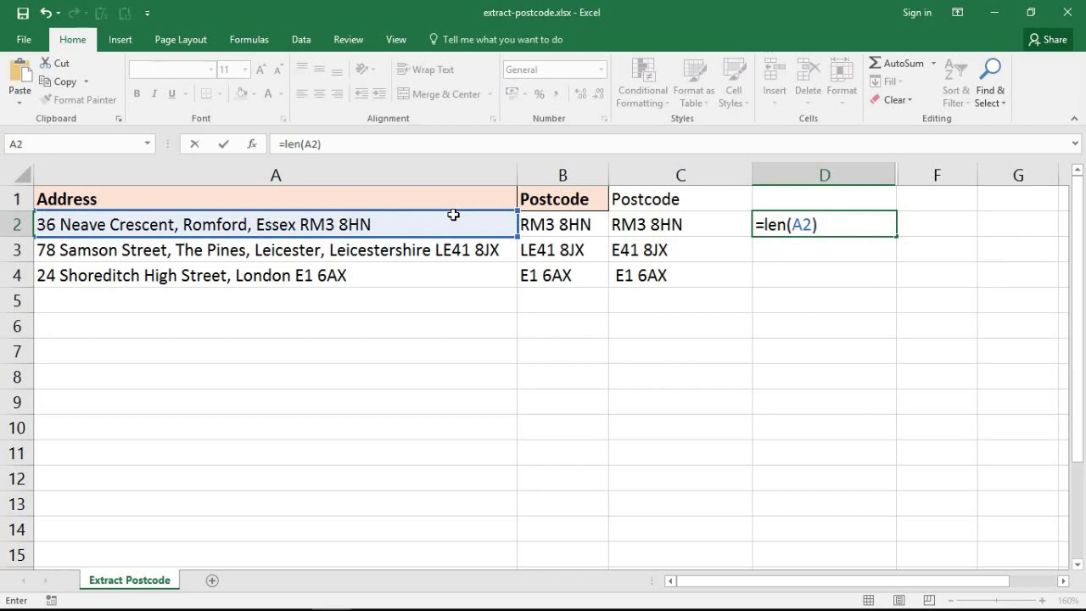
Step: Subtract LEN(SUBSTITUTE(A2," ","")) in the D2 formula to count the address's spaces, and fill the formula down to D4
type("-len(")
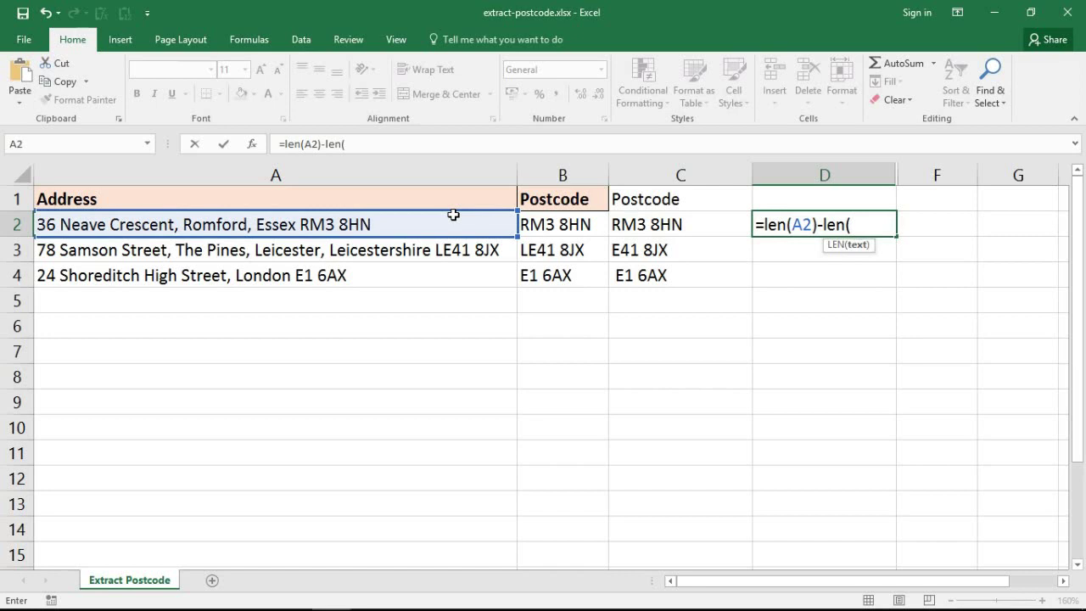
type("subst")
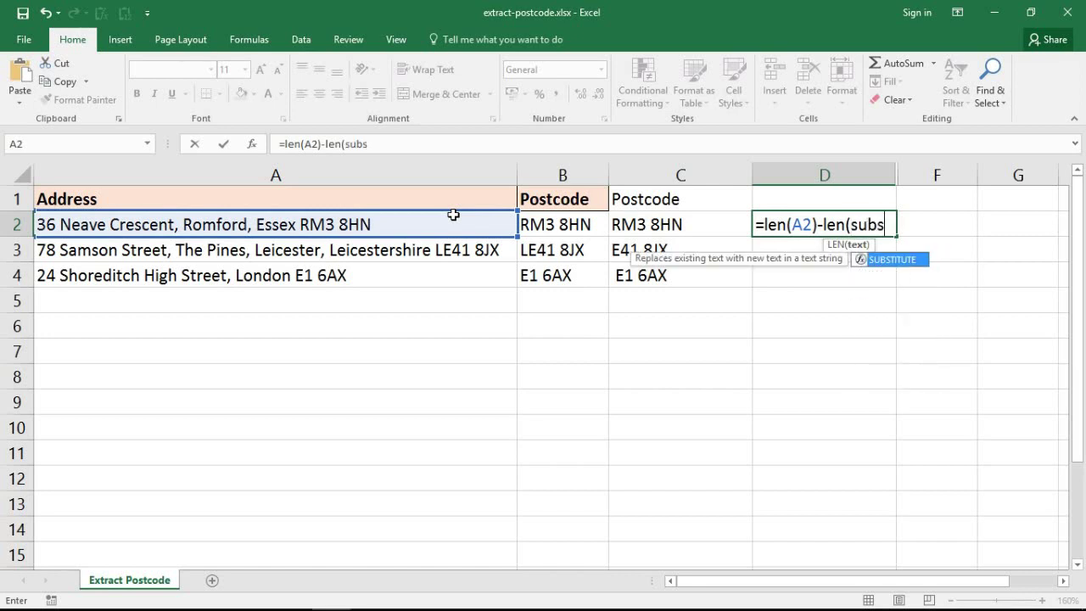
double_click(882, 260)
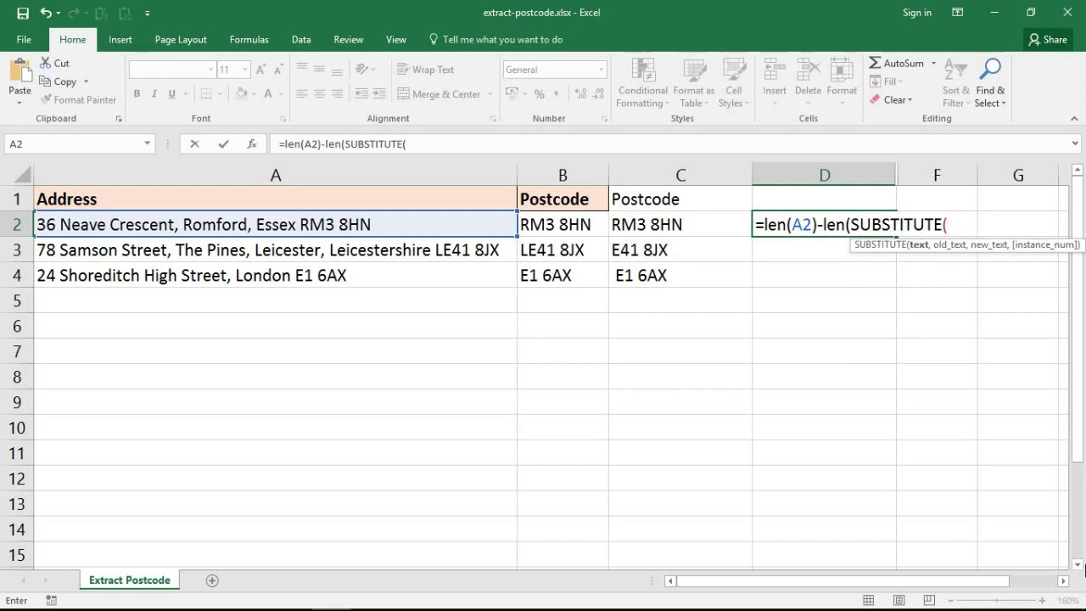
left_click(1063, 582)
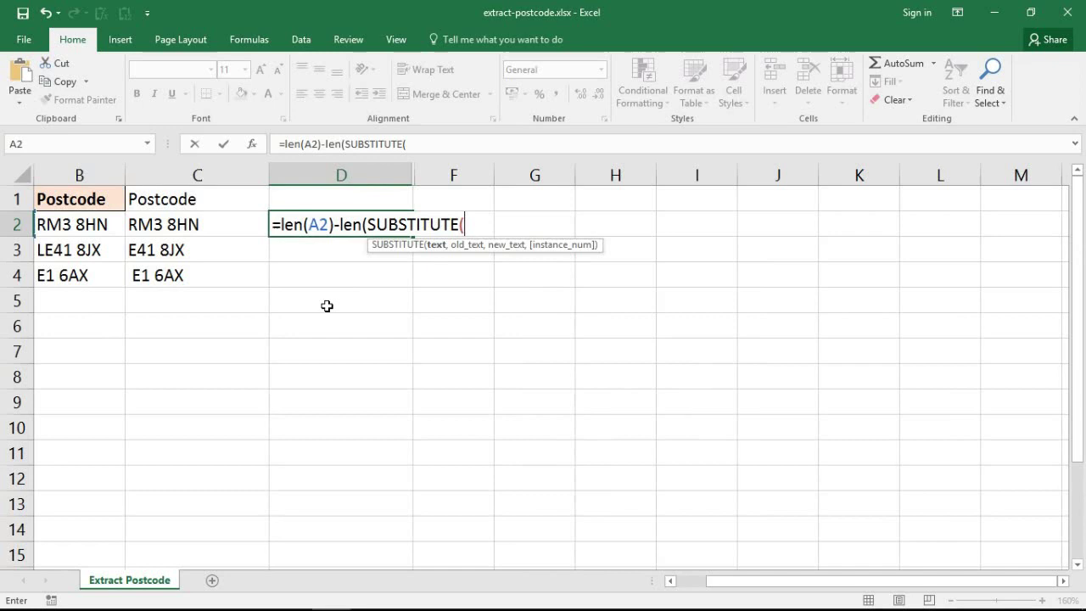
type("S")
key("BackSpace")
type("A")
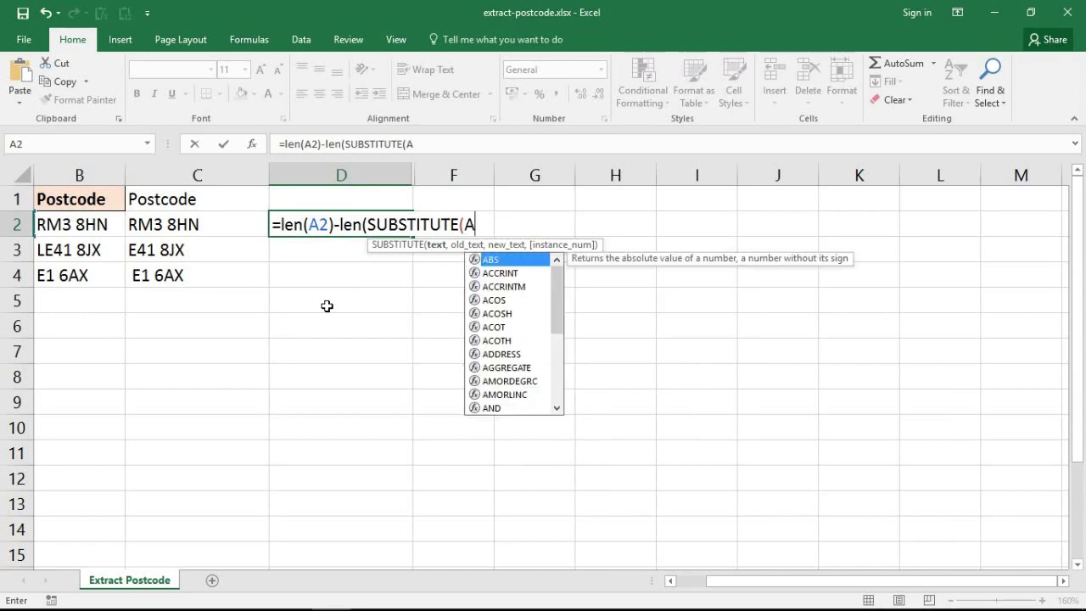
type("2,")
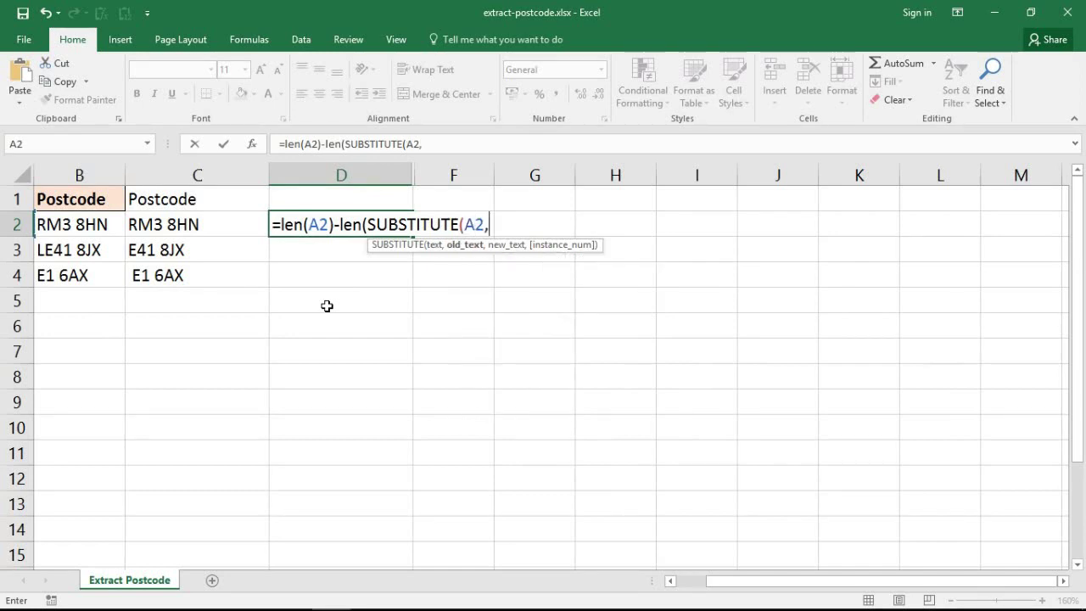
type("\" \",")
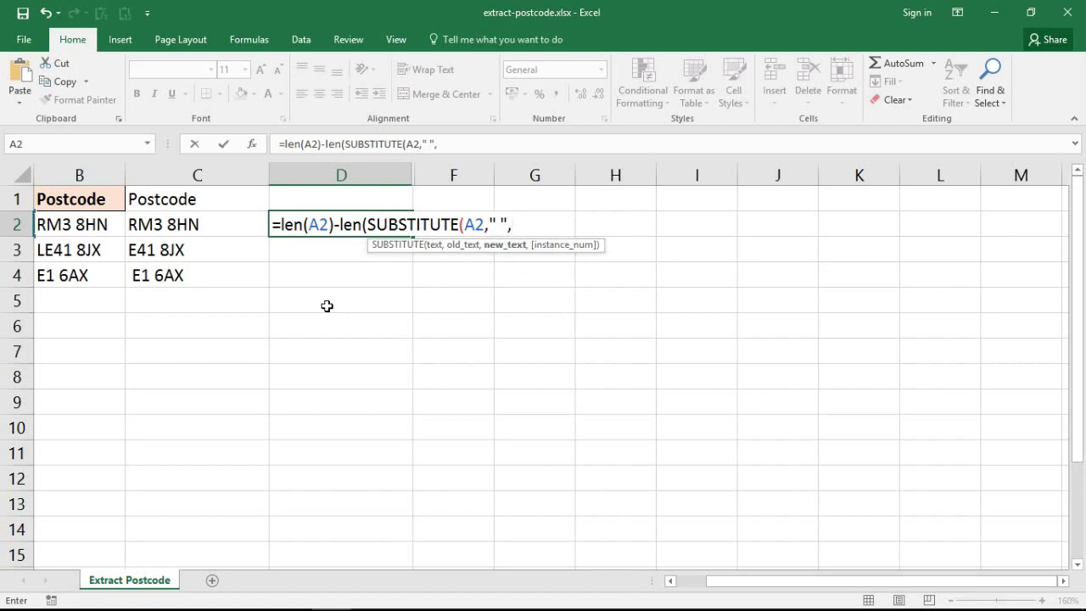
type("\"\"))")
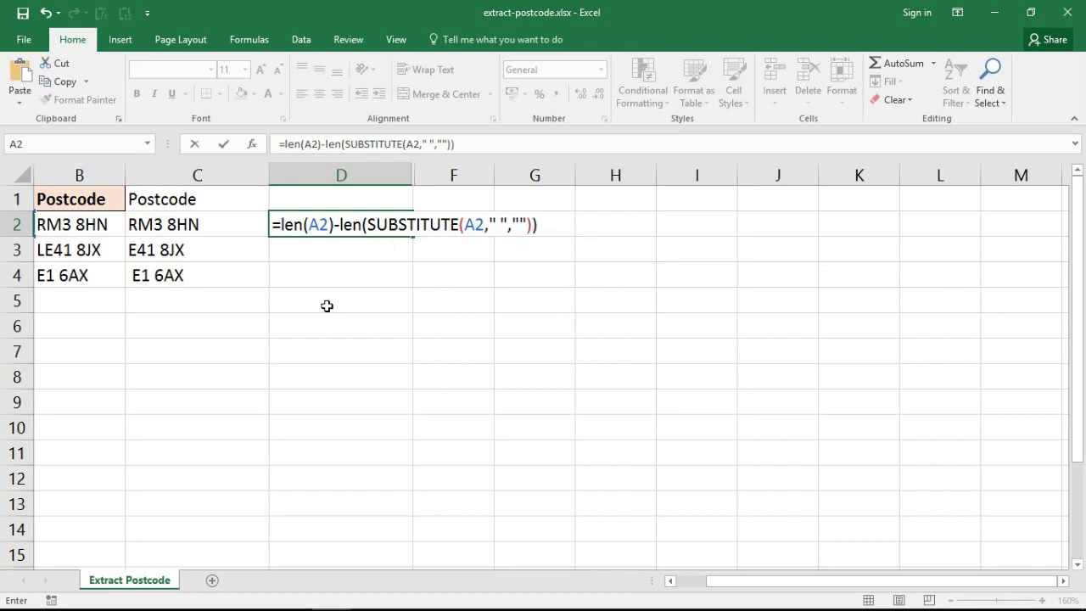
key("Return")
left_click(367, 219)
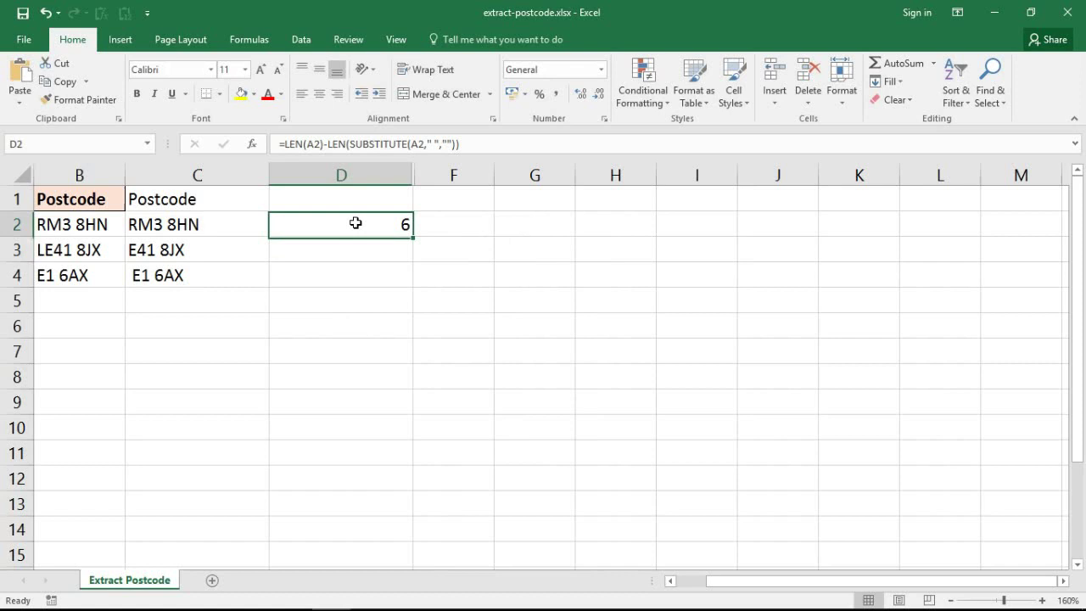
left_click_drag(413, 238, 410, 288)
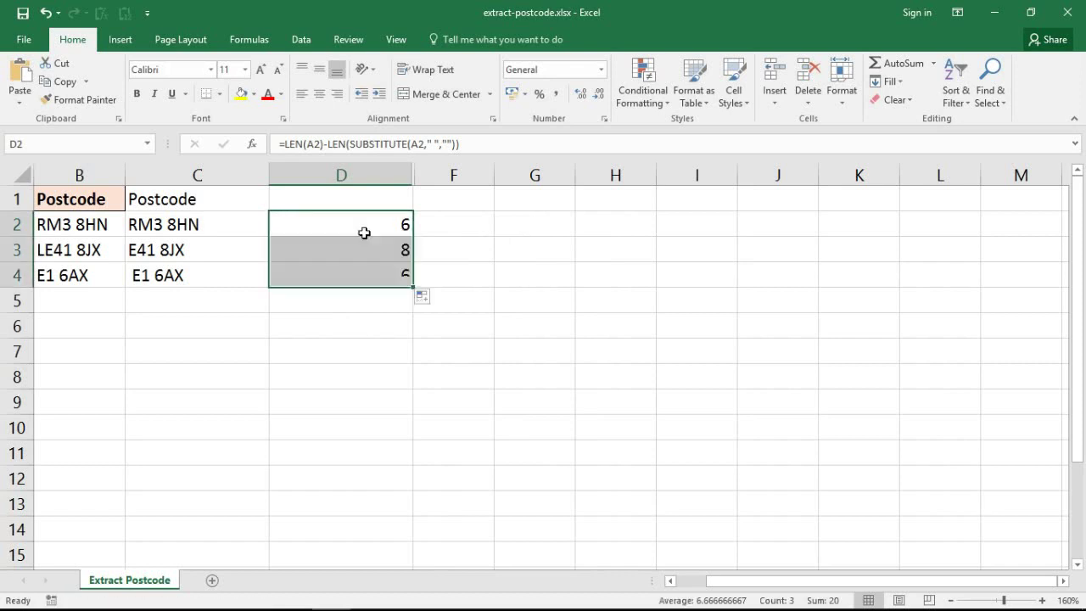
Step: Examine the D2 formula, highlighting its LEN(SUBSTITUTE(A2," ","")) part, and keep the formula as it is
double_click(352, 225)
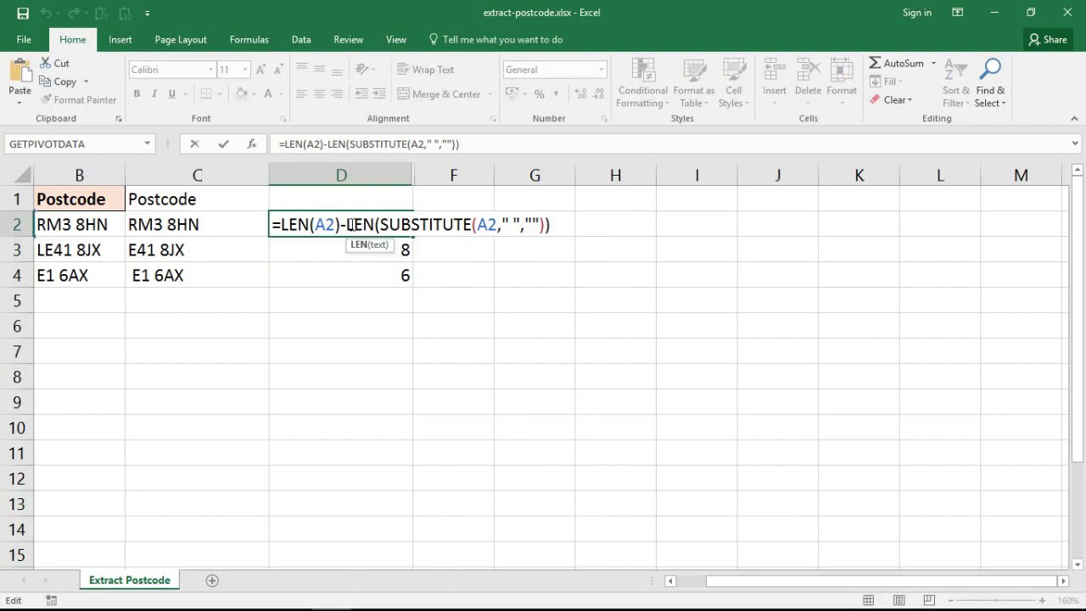
left_click_drag(282, 225, 572, 219)
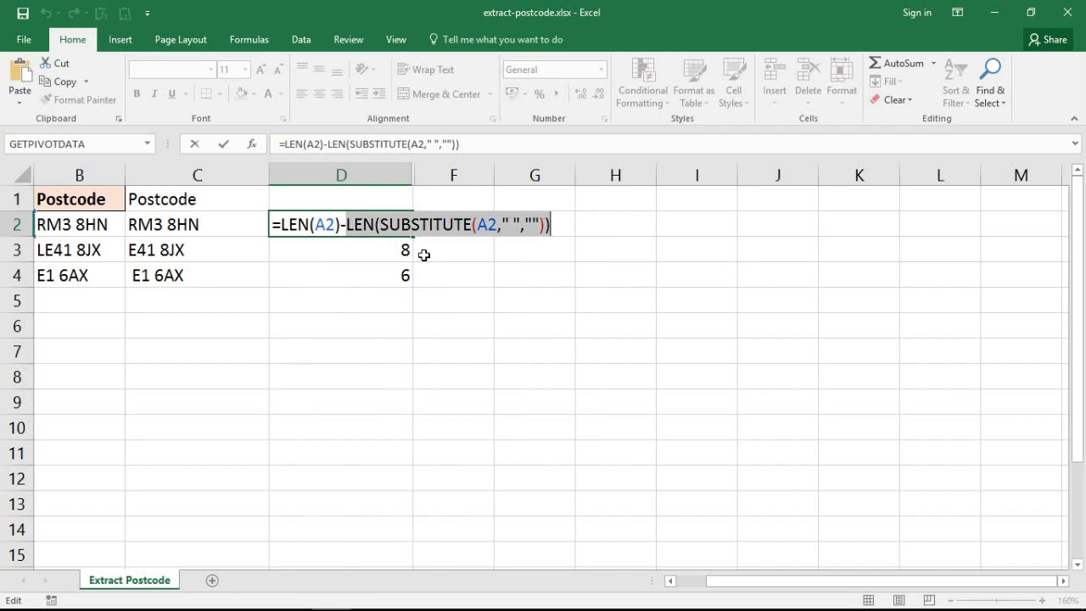
key("Return")
left_click(395, 225)
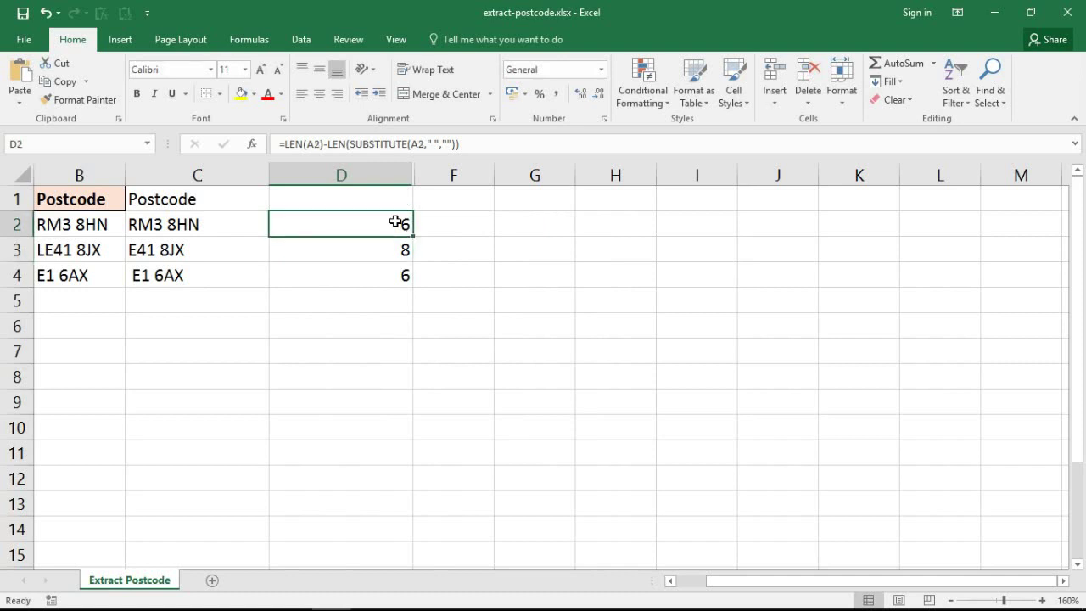
Step: Append -1 to the D2 formula to get the number of the second-to-last space, and refill it down to D4
double_click(395, 225)
left_click(553, 225)
type("-1")
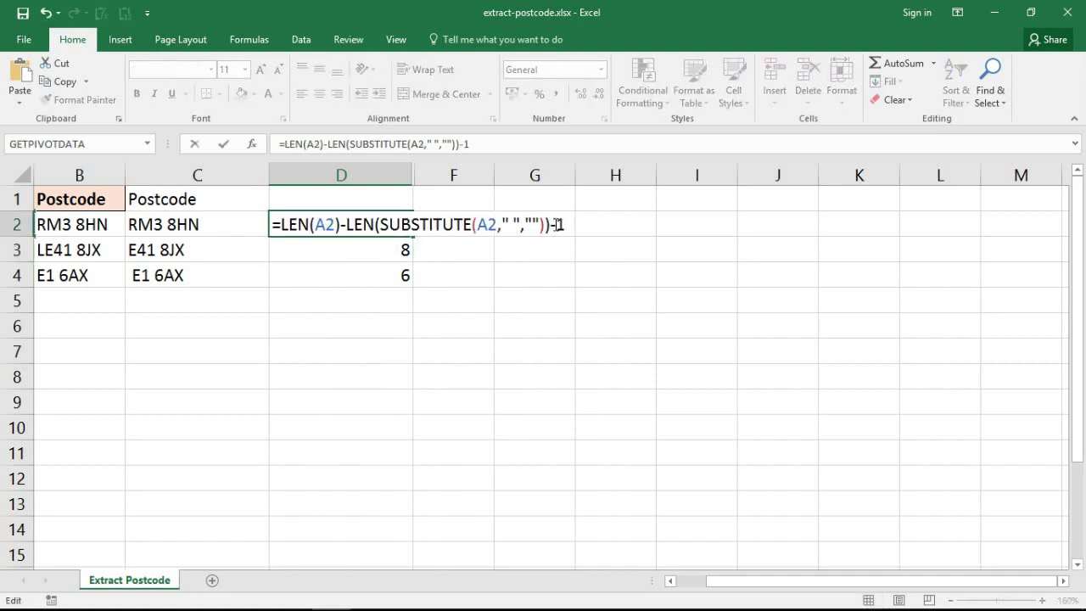
key("Return")
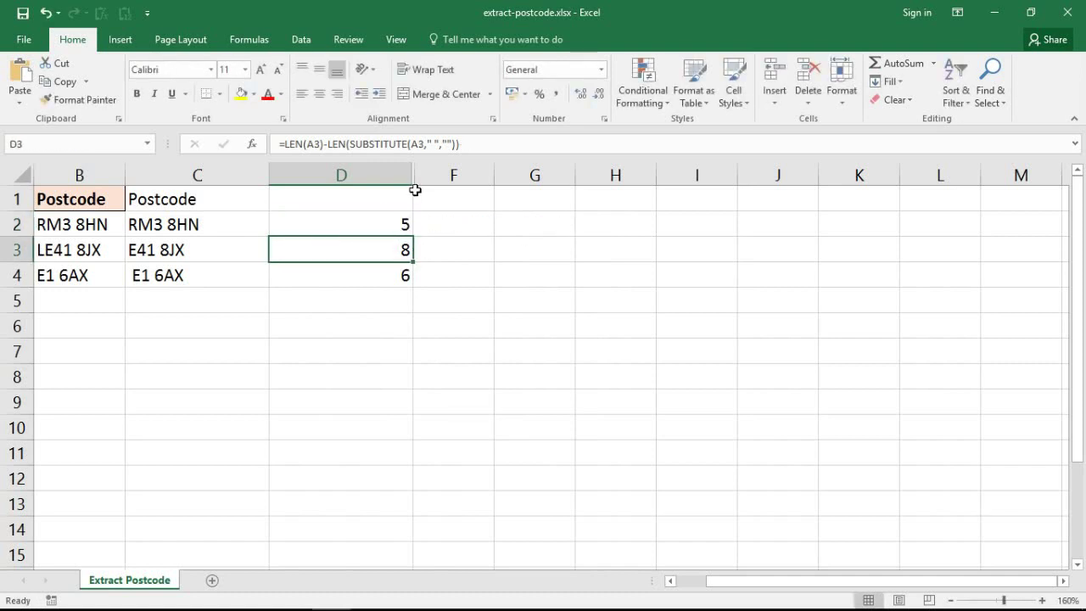
left_click(395, 221)
left_click_drag(412, 236, 396, 269)
Step: Compare the space number in D3 with the address in A3
left_click(365, 237)
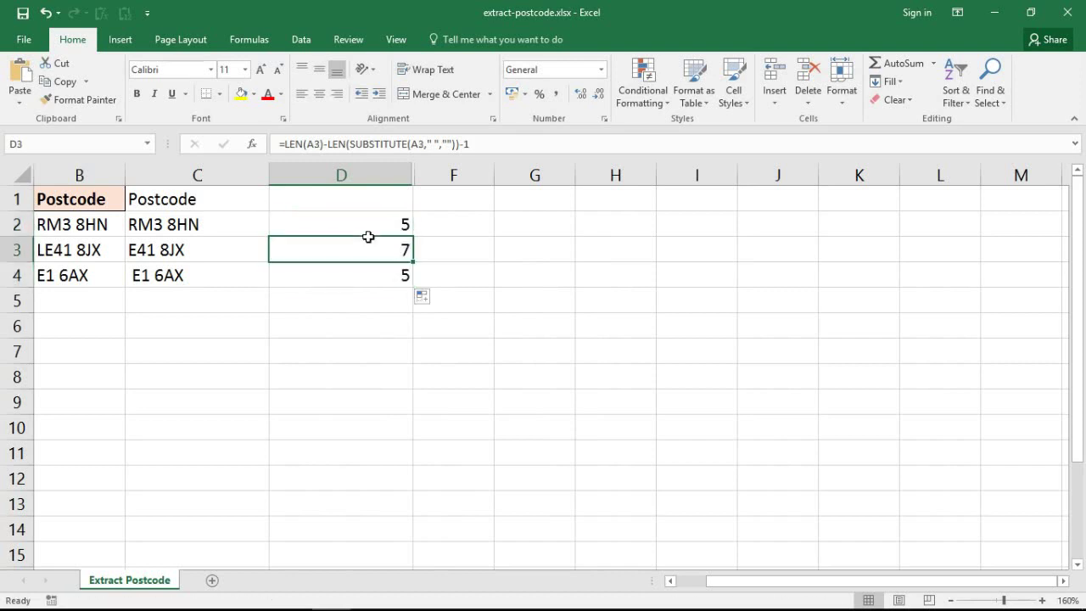
key("Left")
key("Left")
key("Left")
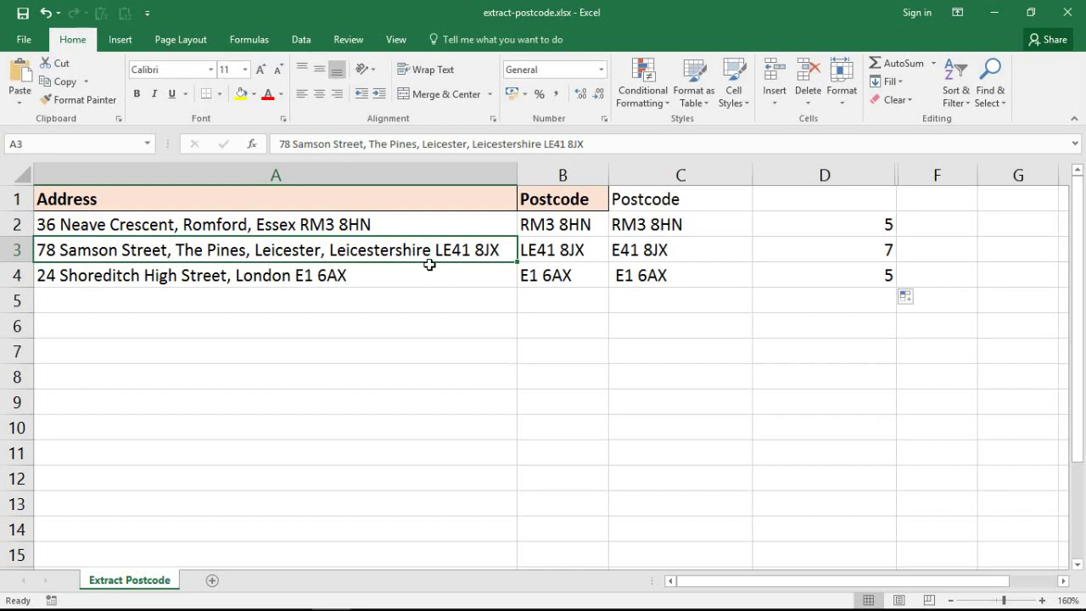
Step: Insert an outer SUBSTITUTE function at the start of the D2 formula, directly before LEN(A2)
double_click(807, 227)
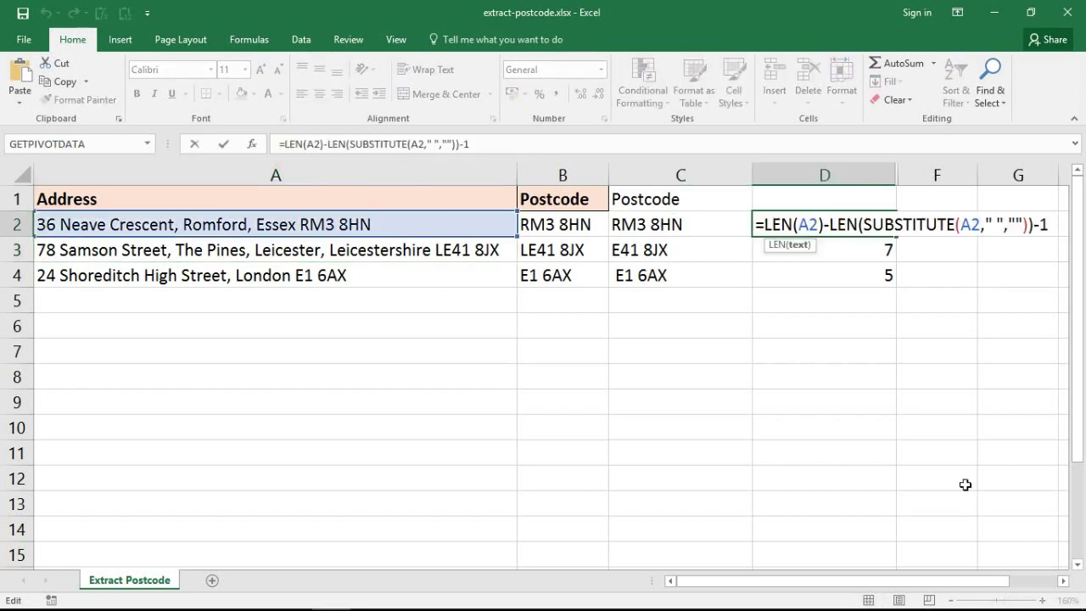
left_click(1063, 581)
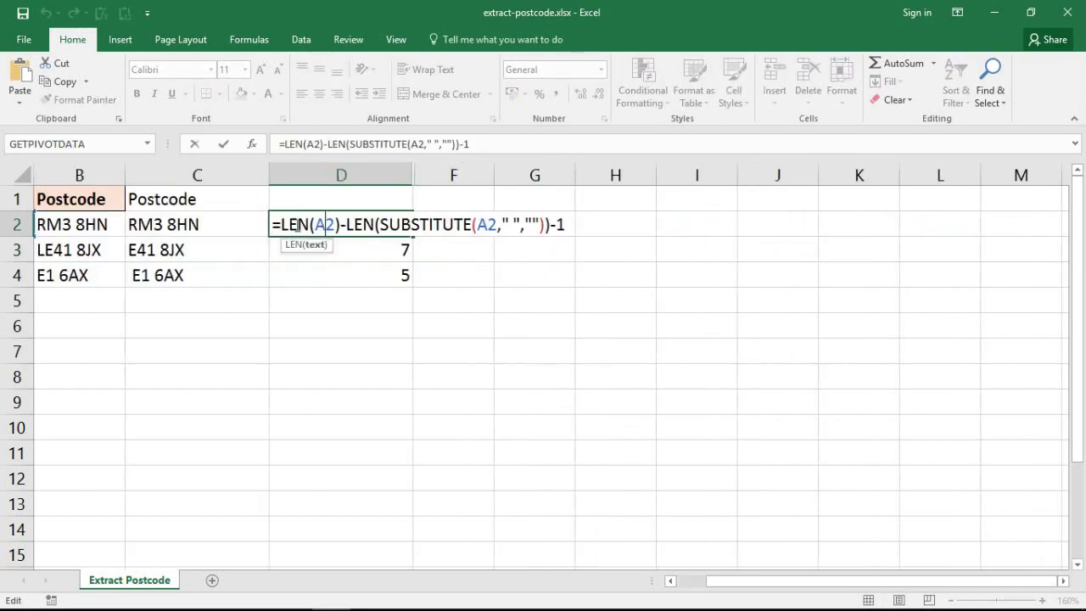
key("Left")
key("Left")
key("Left")
key("Left")
key("Left")
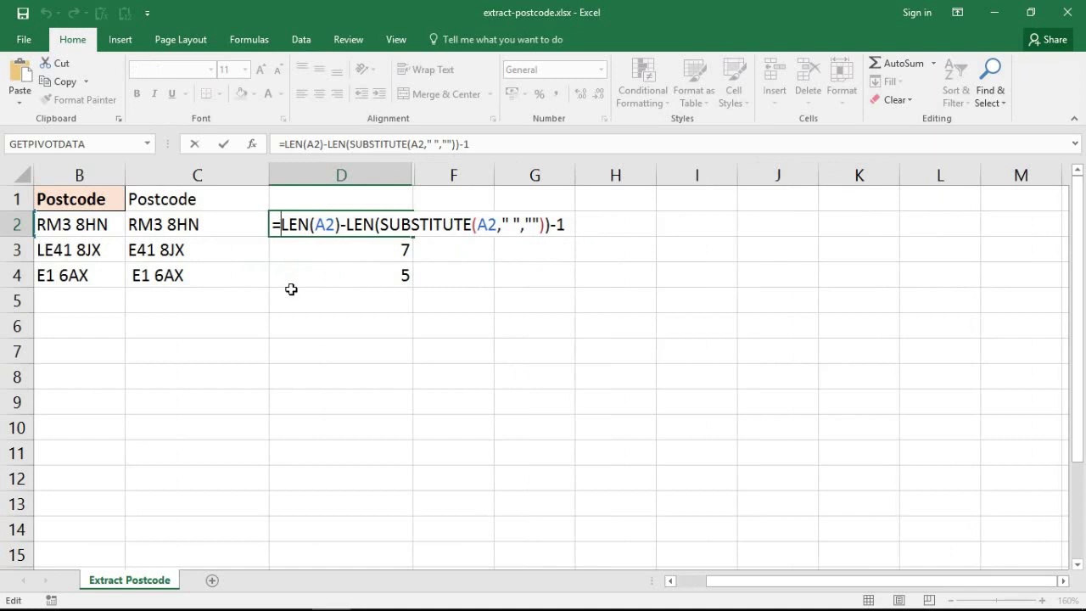
type("subst")
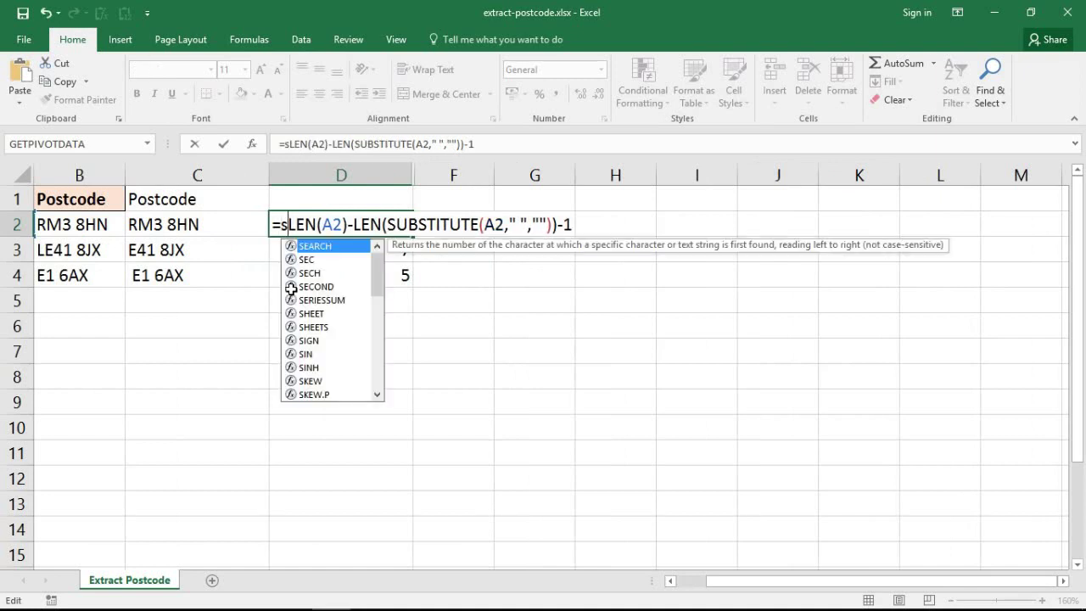
type("it")
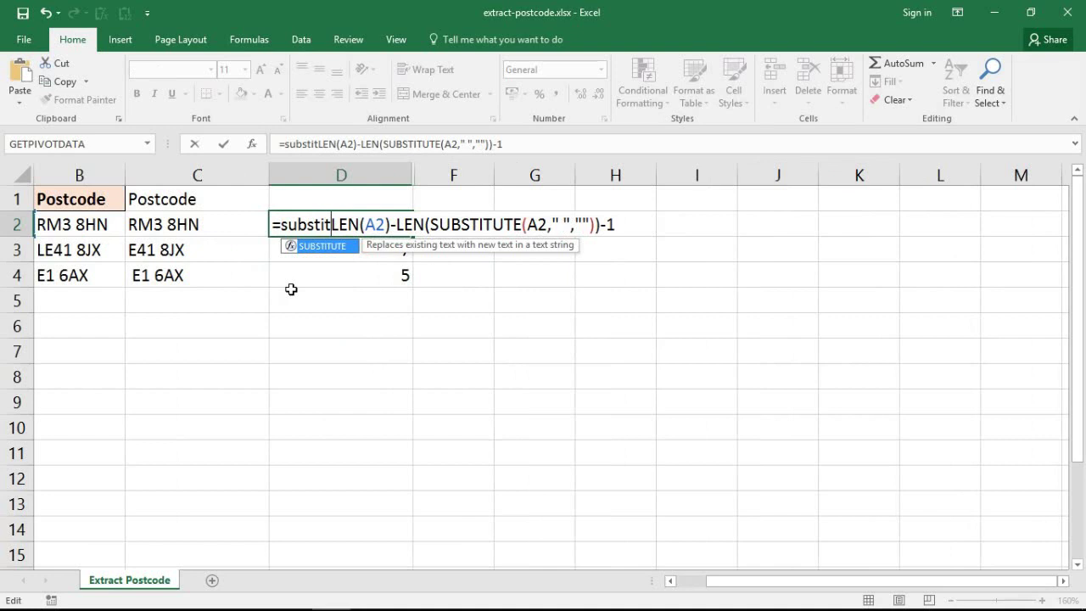
key("Tab")
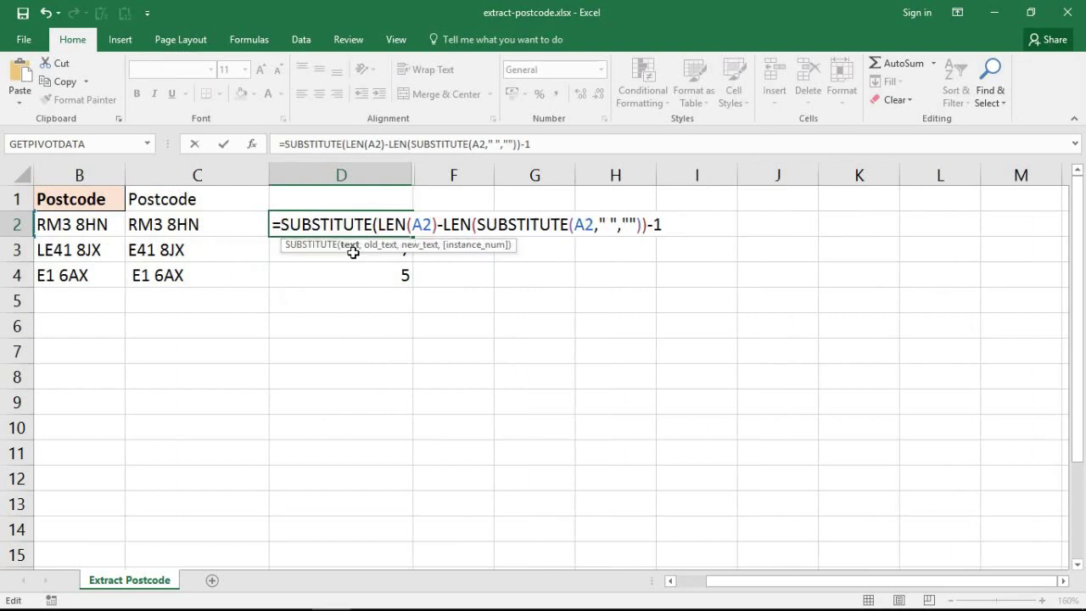
Step: Give the outer SUBSTITUTE in D2 the arguments A2, " " and "*", leaving the existing LEN expression as its instance number
type("A2")
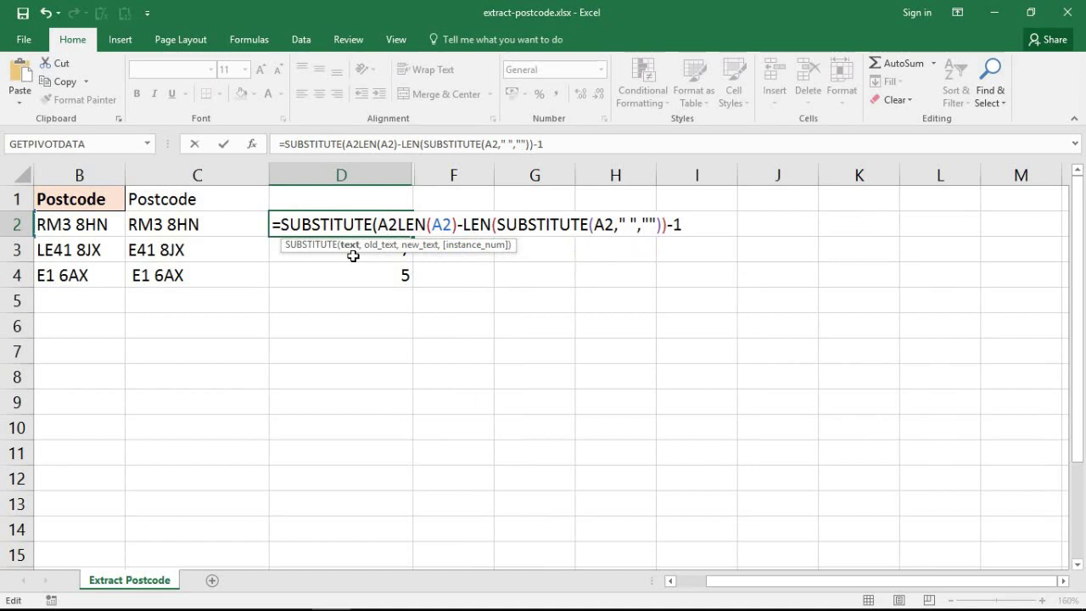
type(",")
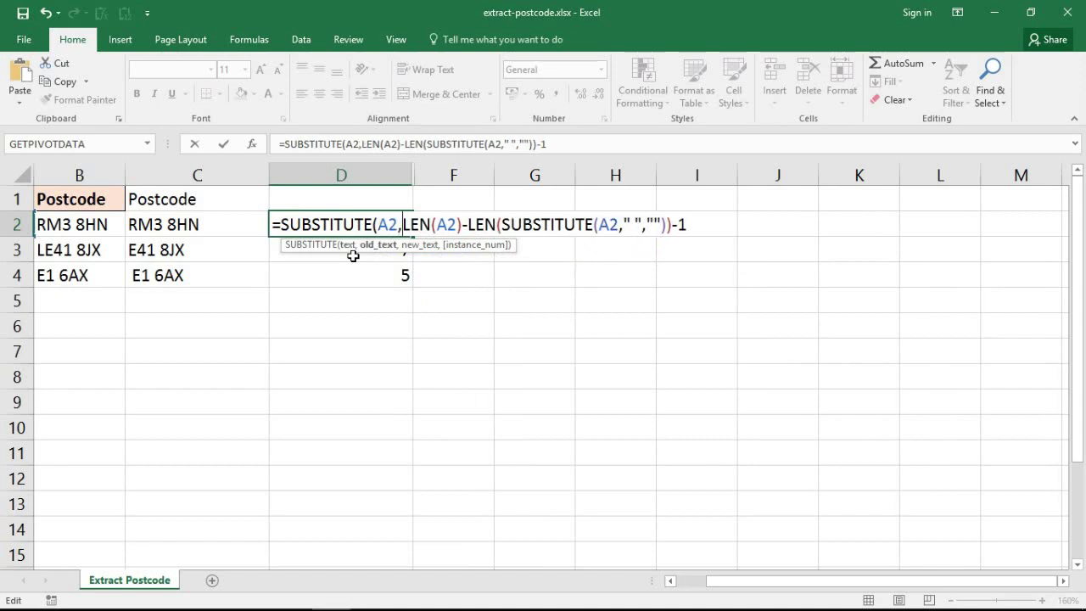
type("\" \"")
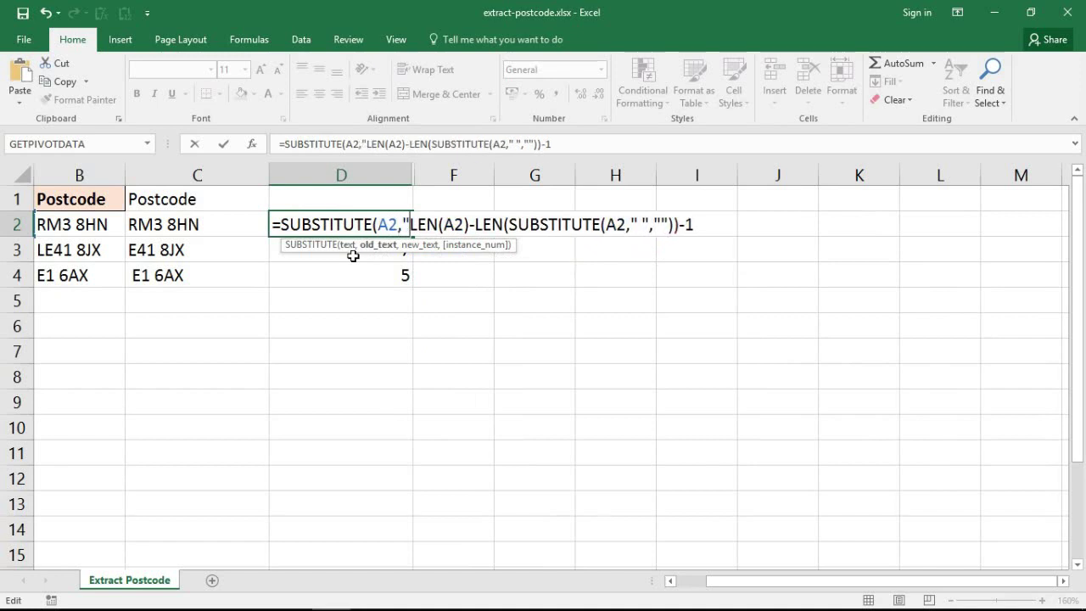
type(",\"")
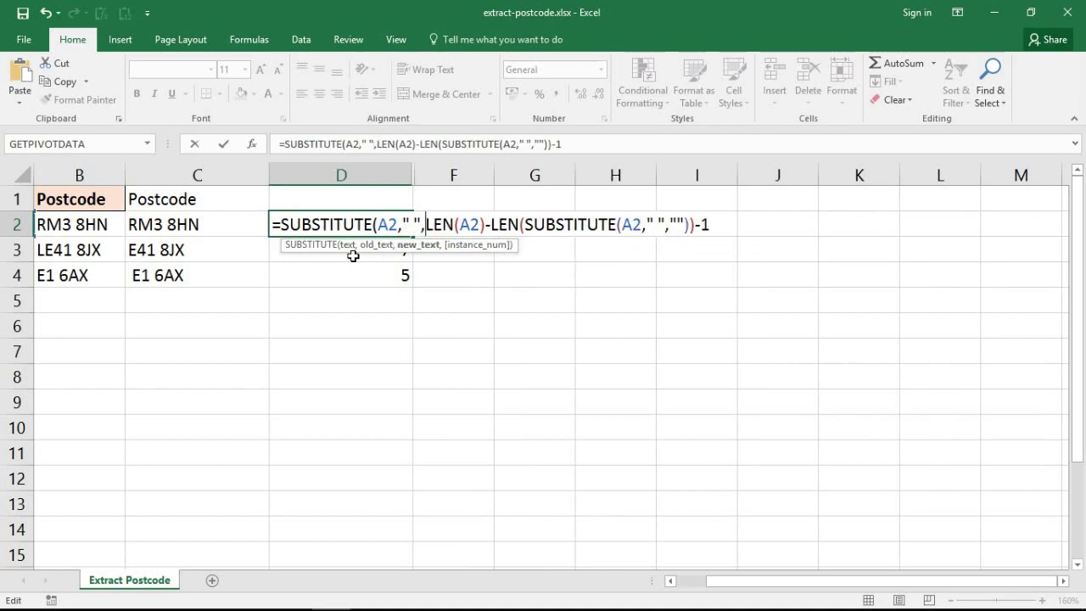
type("*")
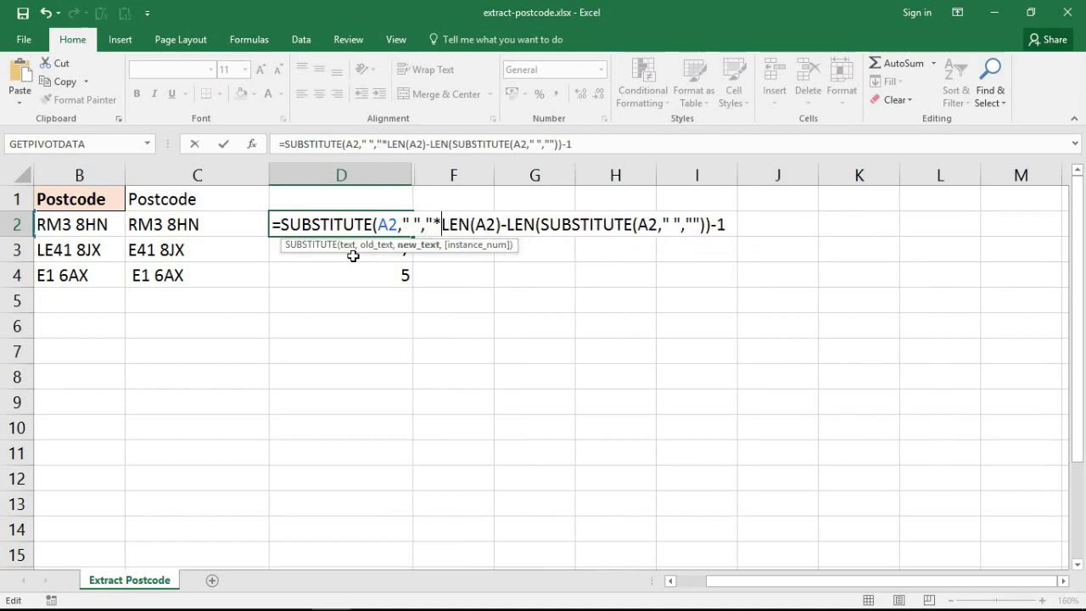
type("\"")
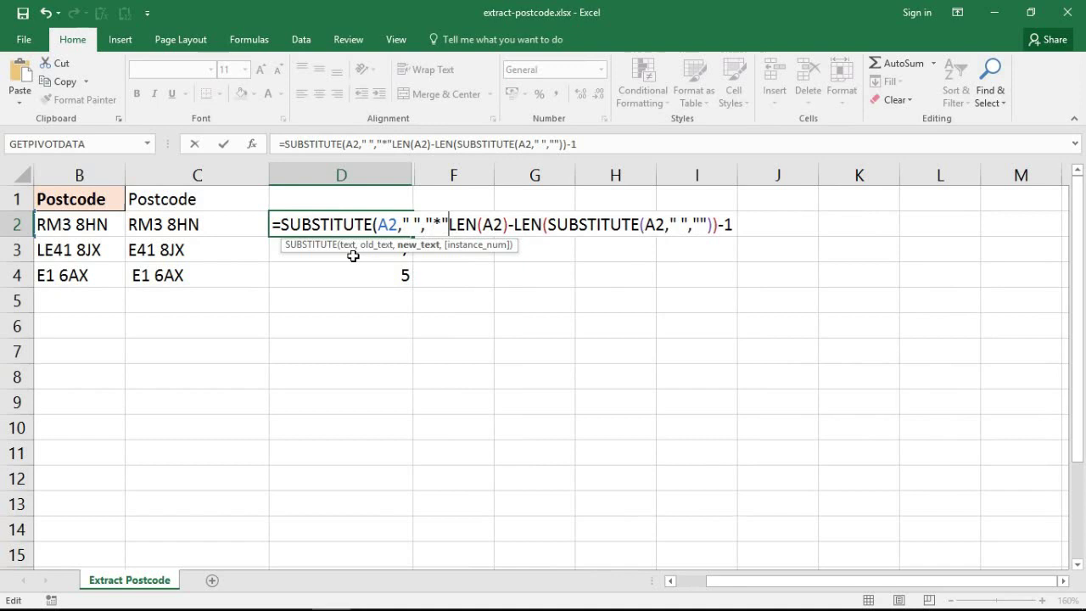
type(",")
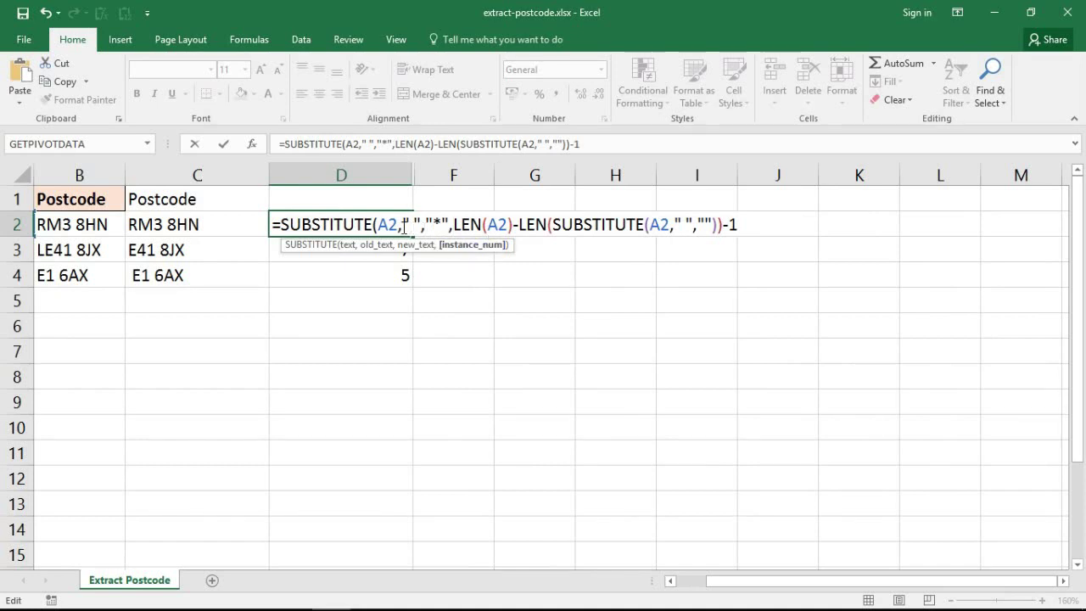
Step: Close the outer SUBSTITUTE after the -1 in D2, enter the formula and fill it down to D4
left_click_drag(402, 225, 420, 225)
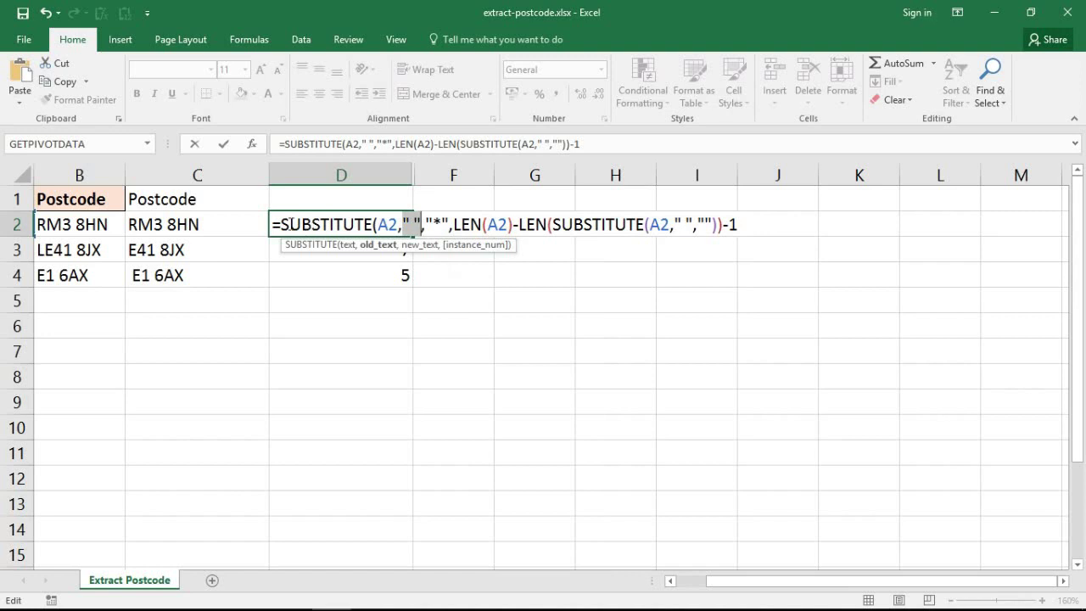
left_click_drag(453, 225, 758, 235)
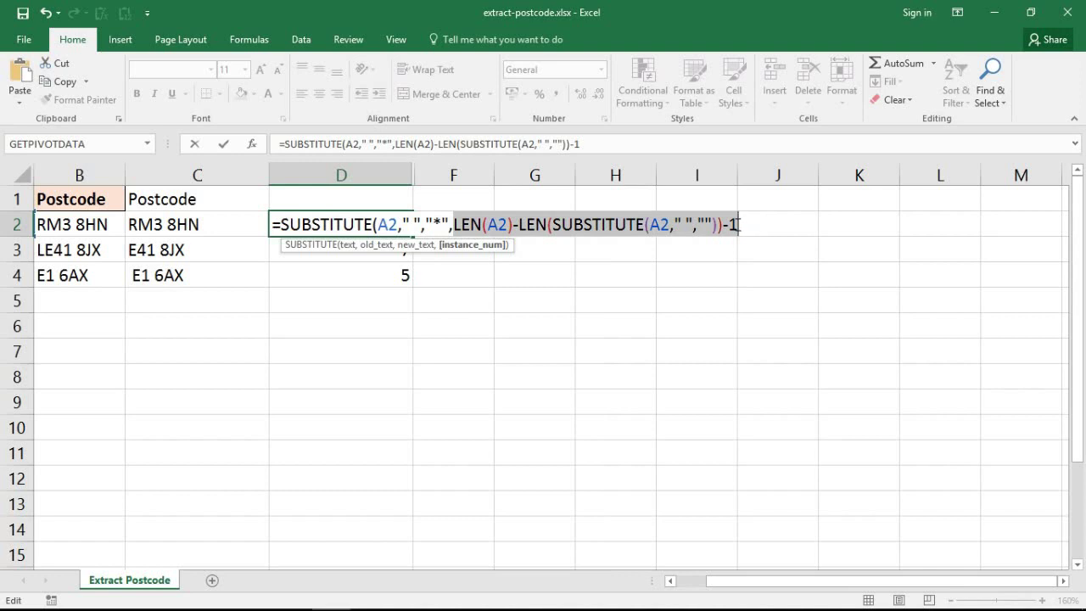
left_click(751, 229)
type(")")
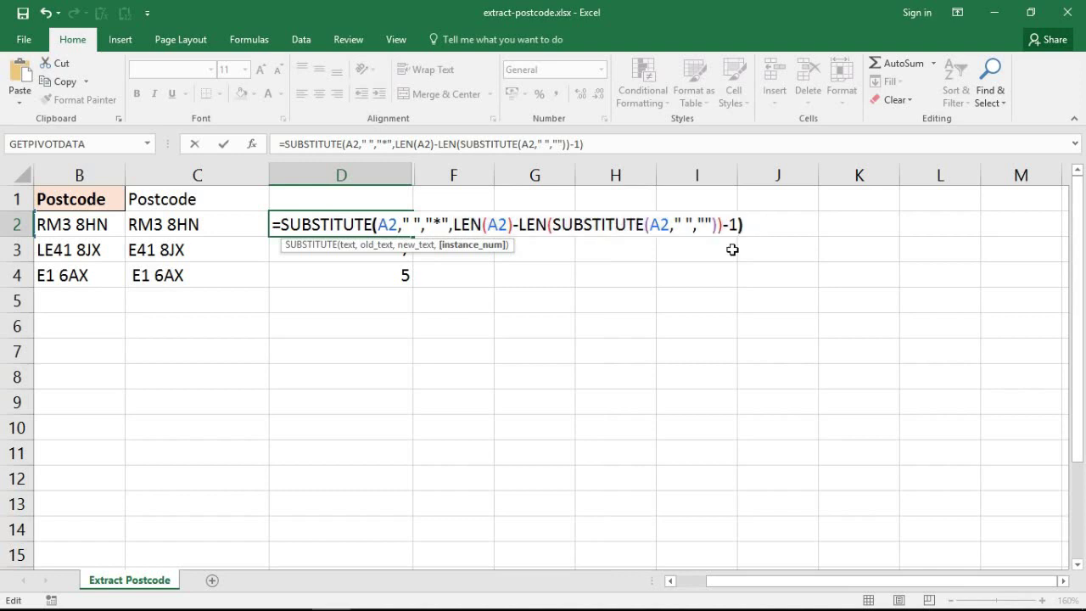
key("Return")
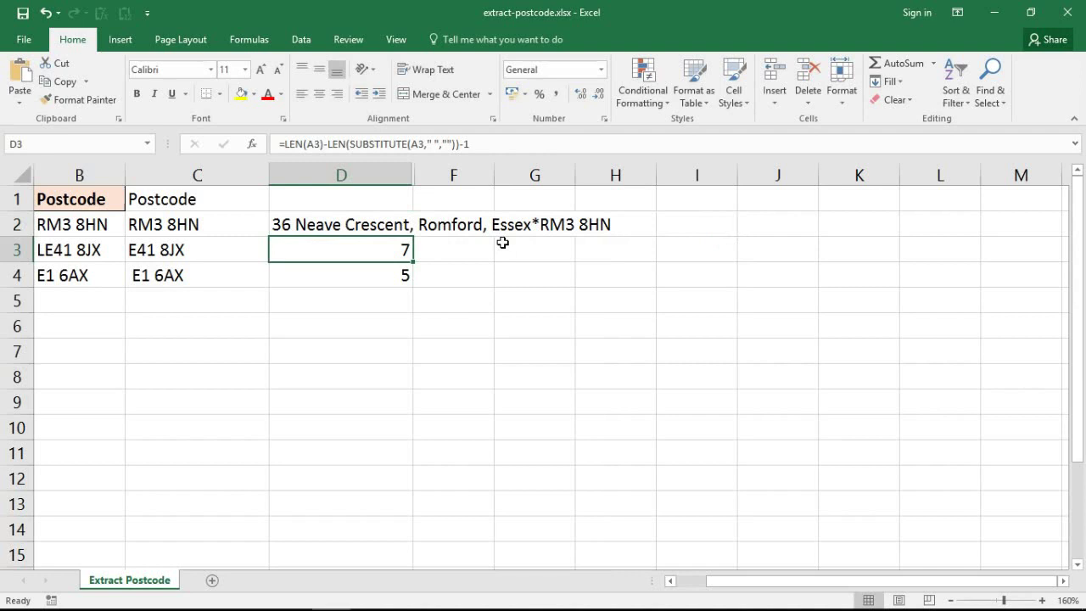
left_click(392, 224)
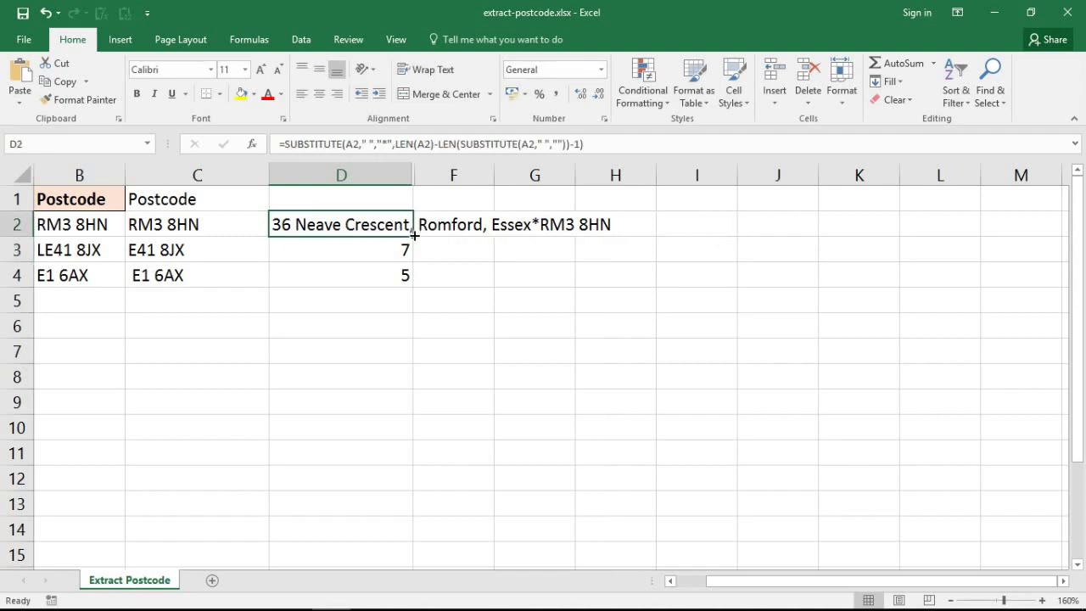
left_click_drag(412, 231, 416, 280)
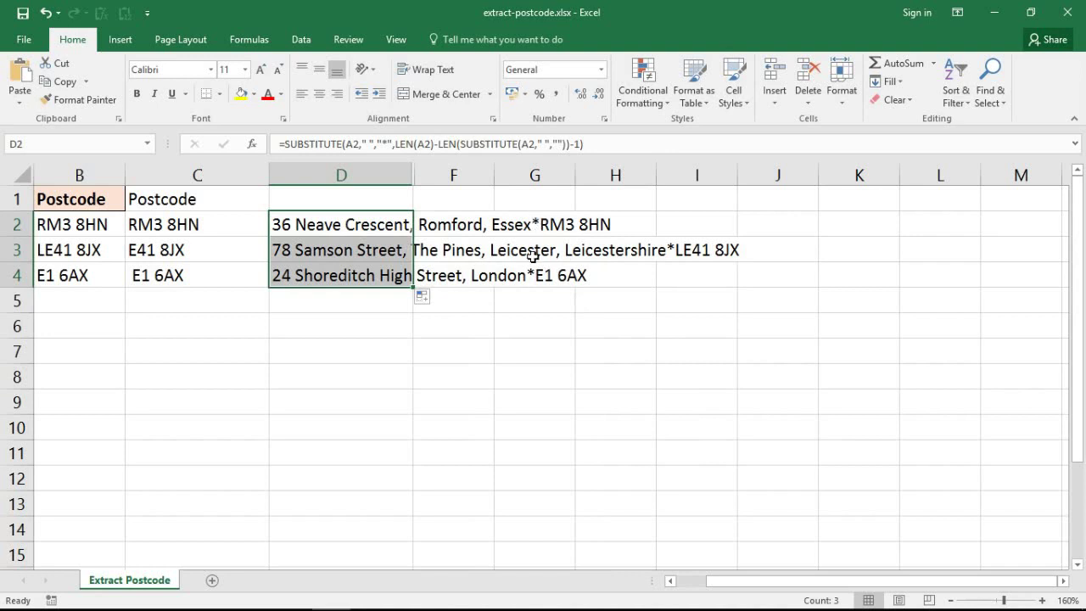
Step: Copy the whole SUBSTITUTE expression from D2 and paste it over A2 as the text argument of RIGHT in C2
double_click(381, 225)
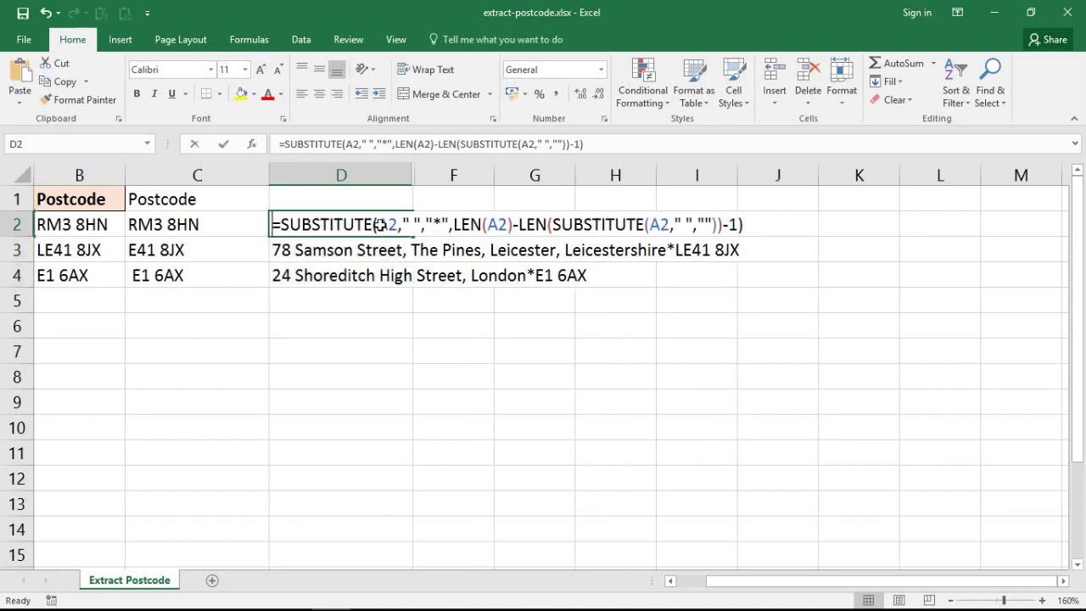
left_click_drag(281, 224, 752, 233)
key("ctrl+c")
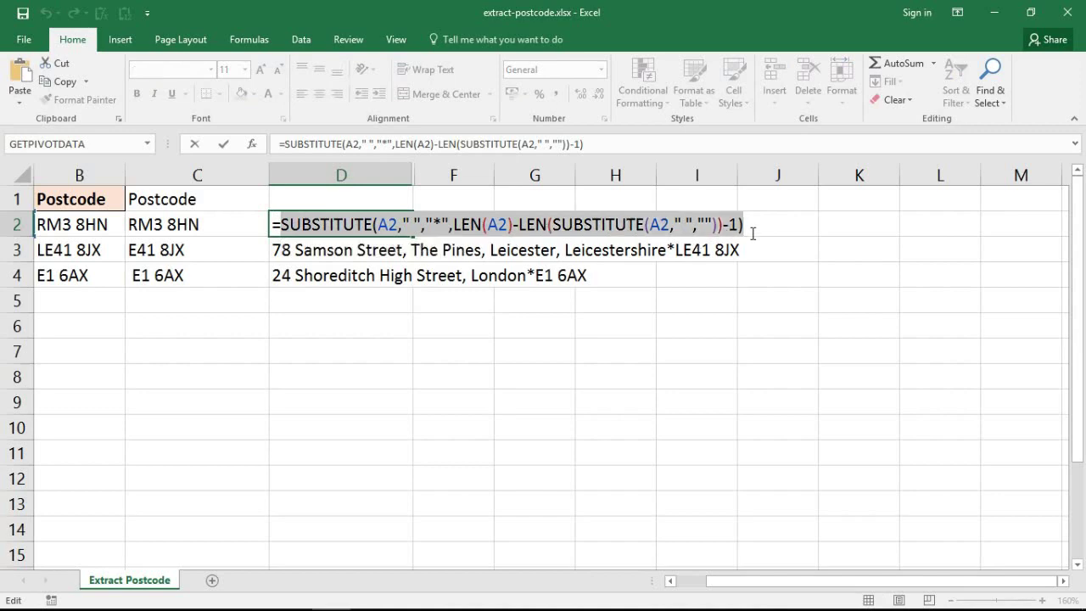
key("Escape")
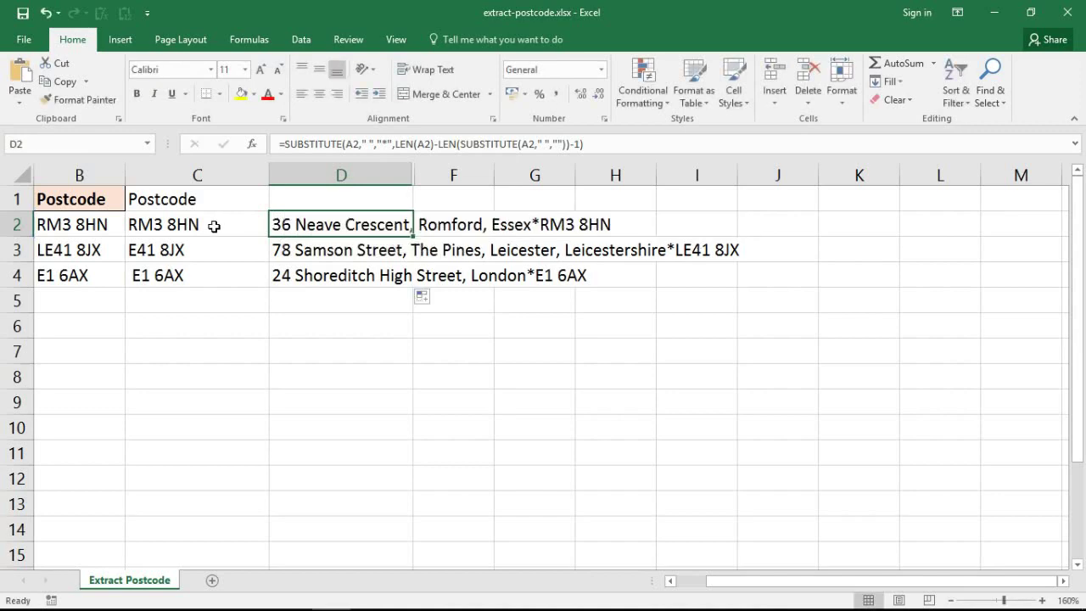
left_click(215, 220)
double_click(198, 225)
left_click_drag(188, 225, 208, 225)
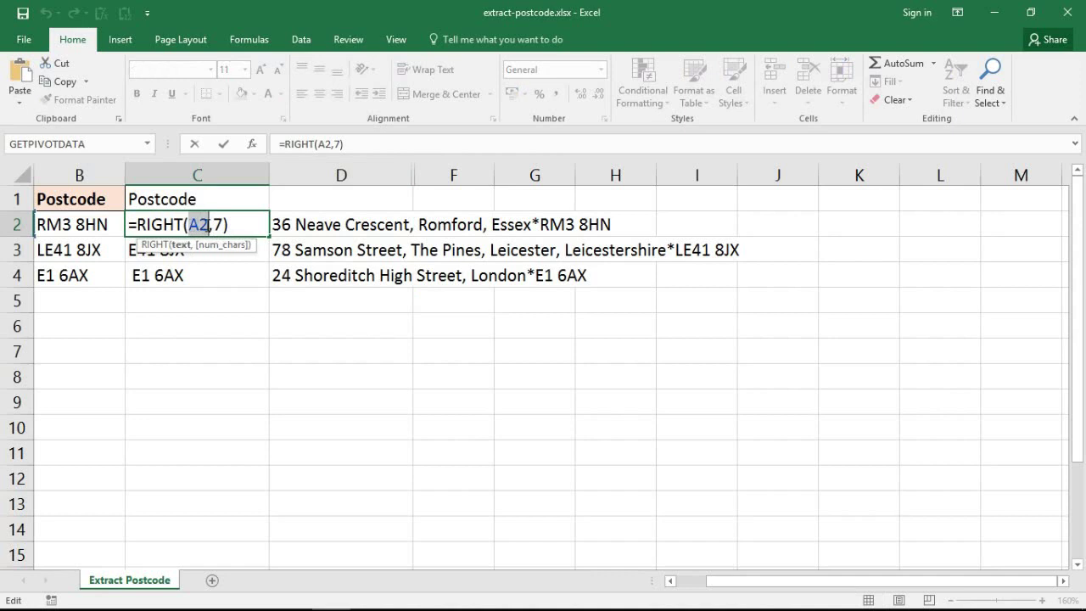
key("ctrl+v")
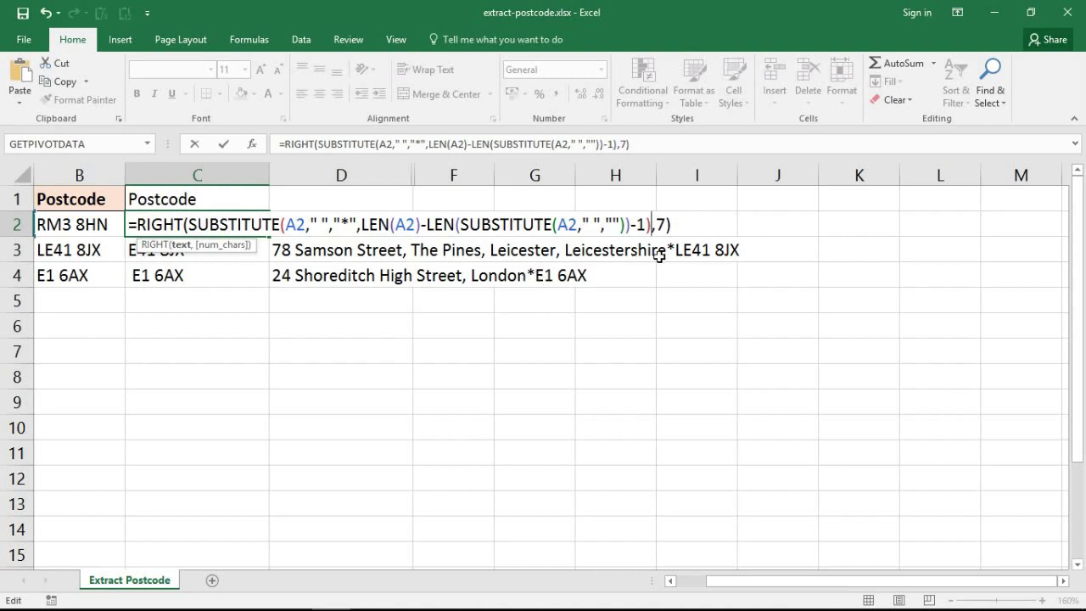
Step: Replace the fixed character count of RIGHT in C2 with LEN(A2)-FIND("*", leaving FIND ready for its within_text argument
double_click(661, 224)
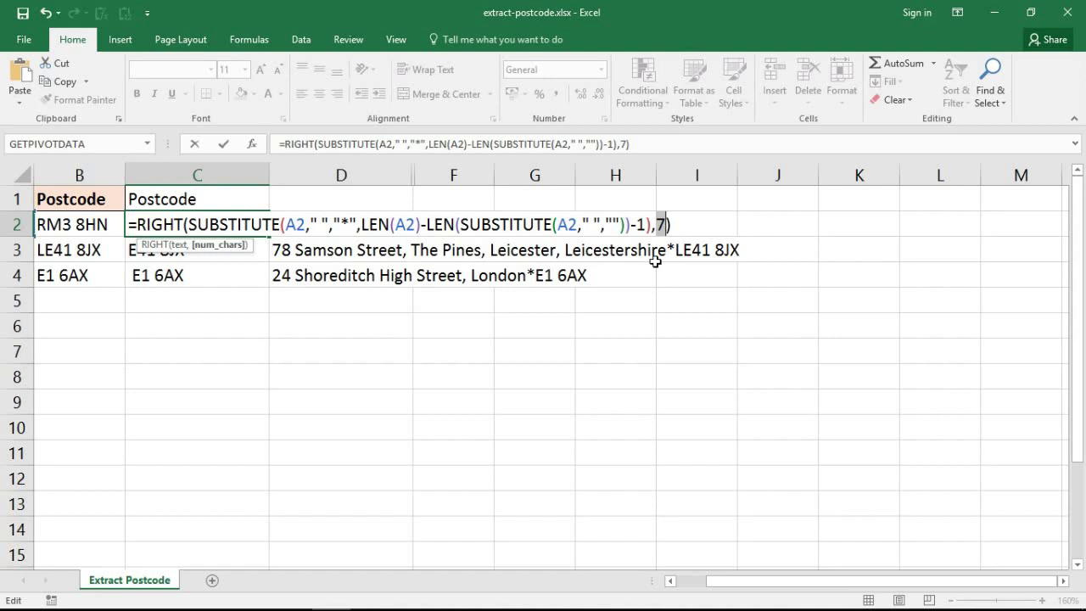
type("len(")
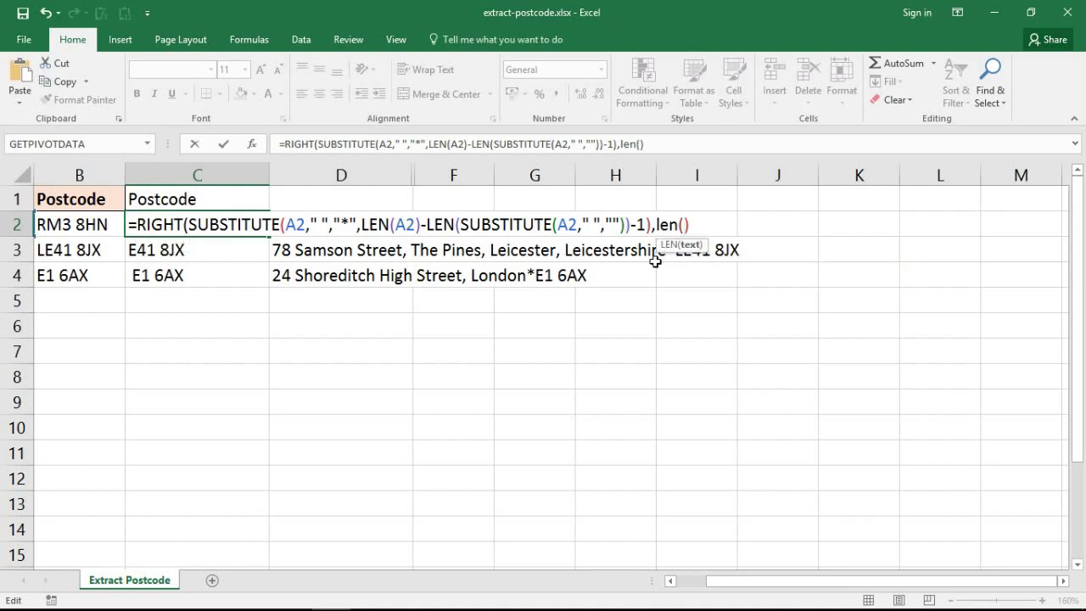
type("A2)-")
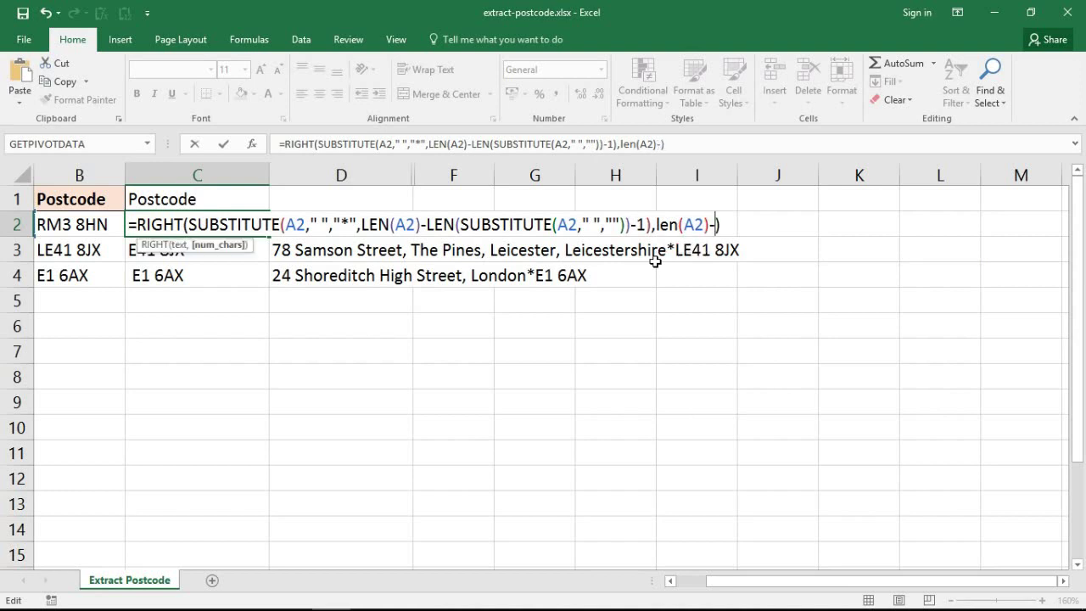
type("f")
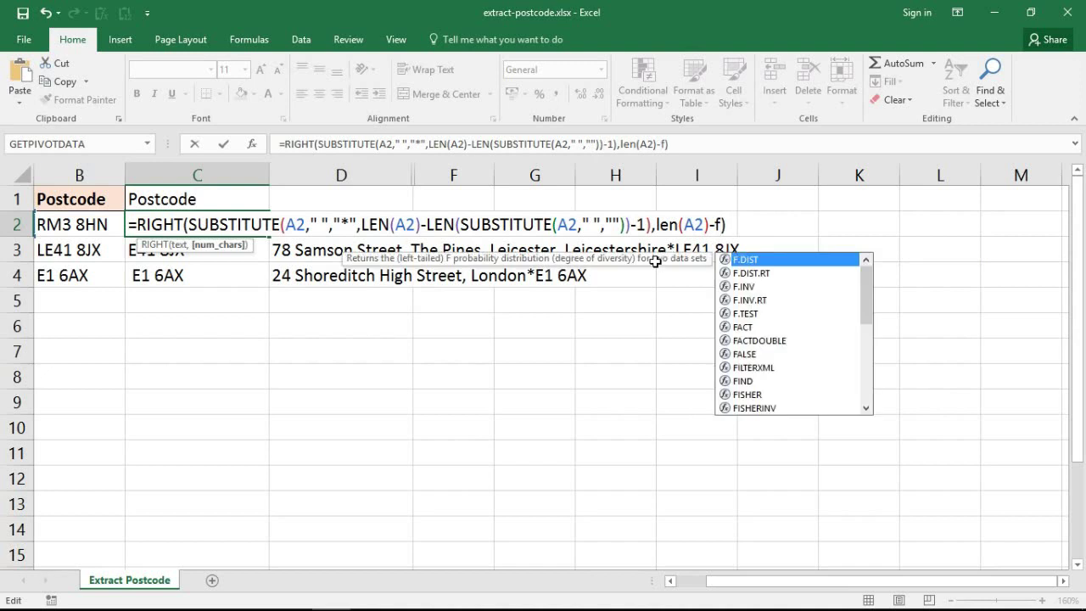
type("ind")
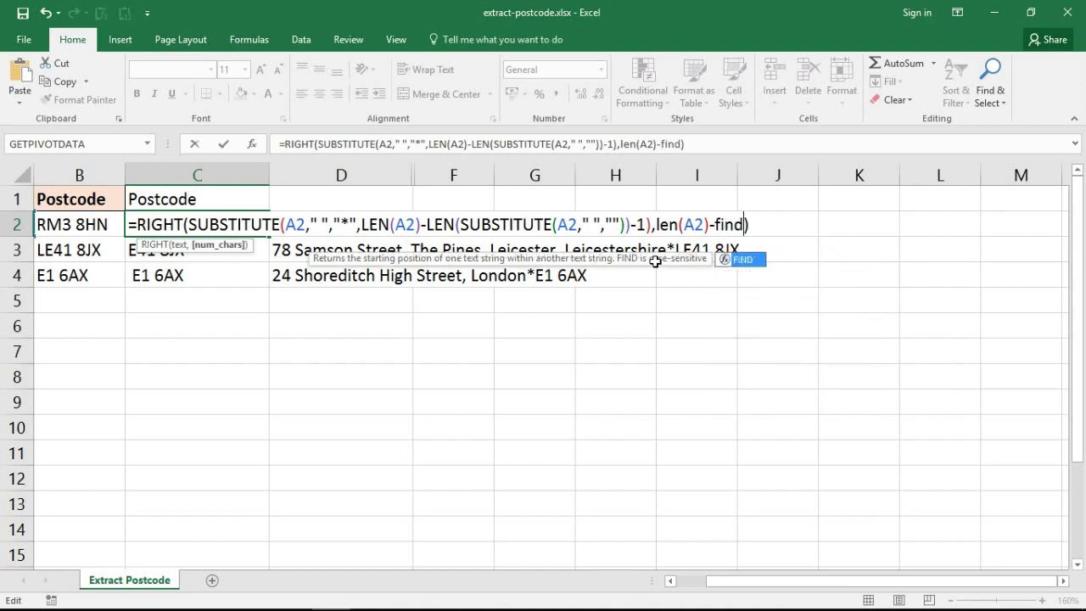
type("(")
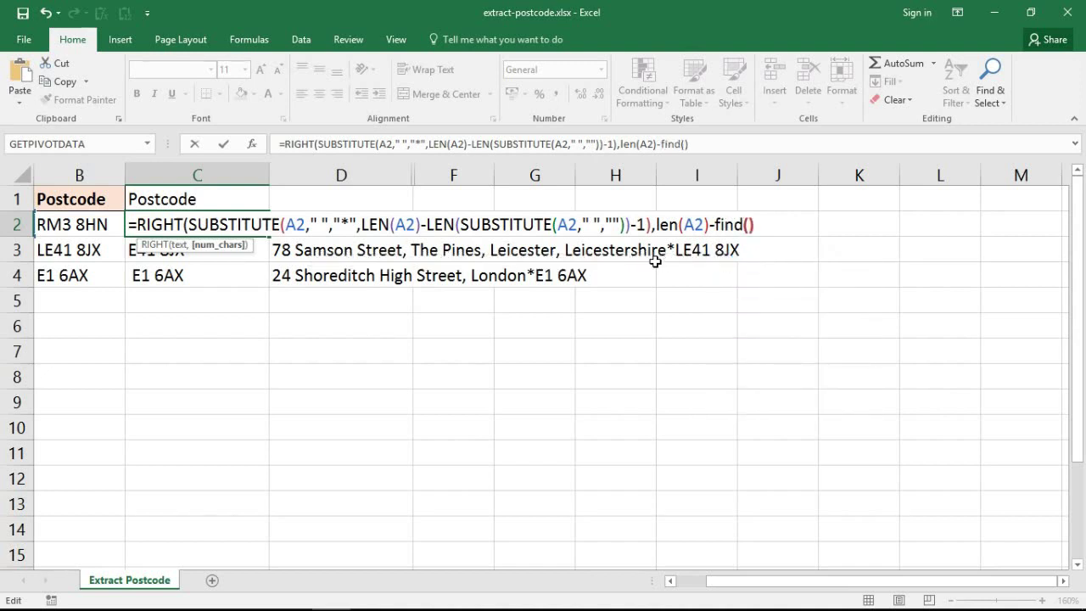
key("Left")
type("\"")
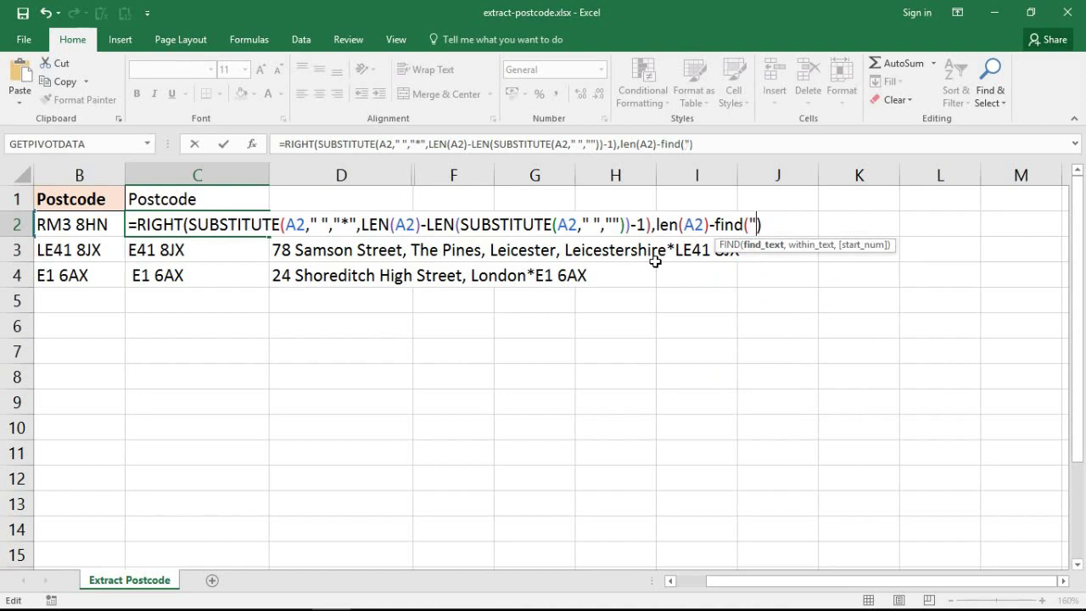
type("*\"")
type("\"")
type(",")
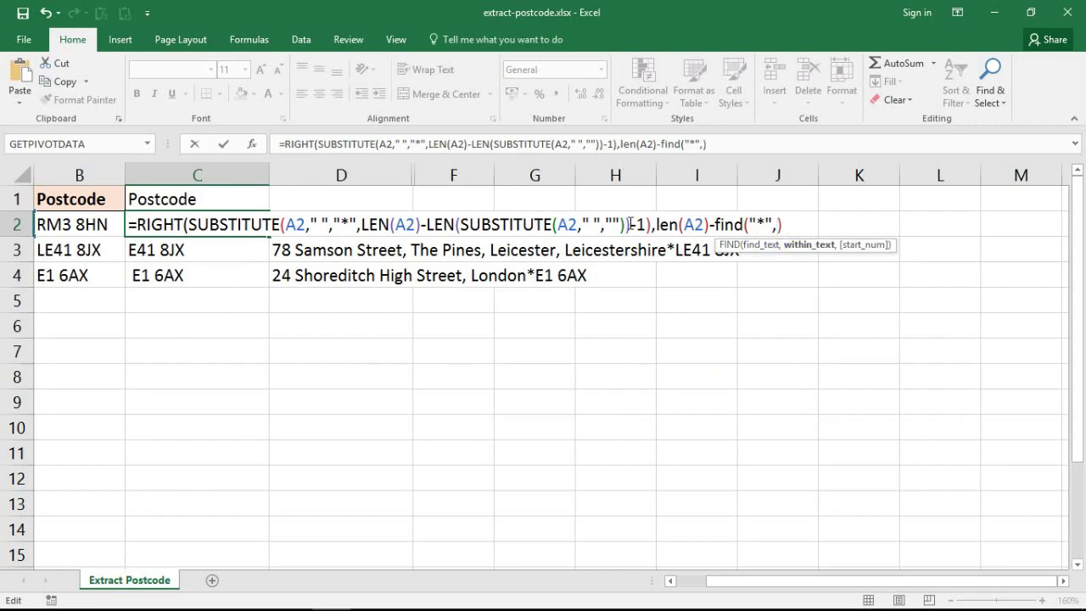
Step: Copy the first SUBSTITUTE expression in C2 into FIND as its within_text argument, close the parentheses and enter the formula
left_click_drag(188, 224, 653, 226)
key("ctrl+c")
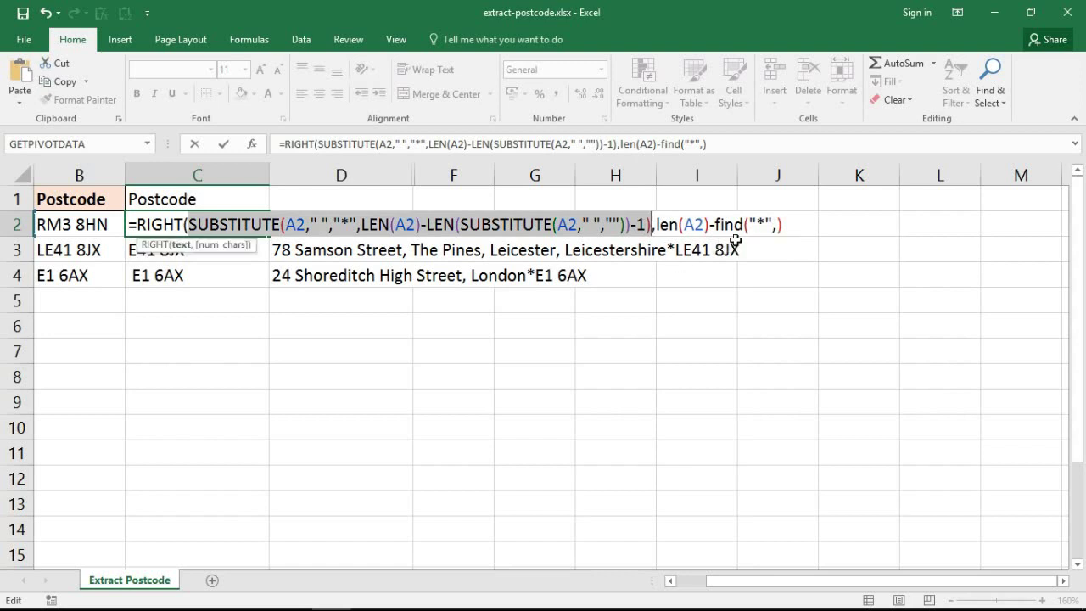
left_click(776, 225)
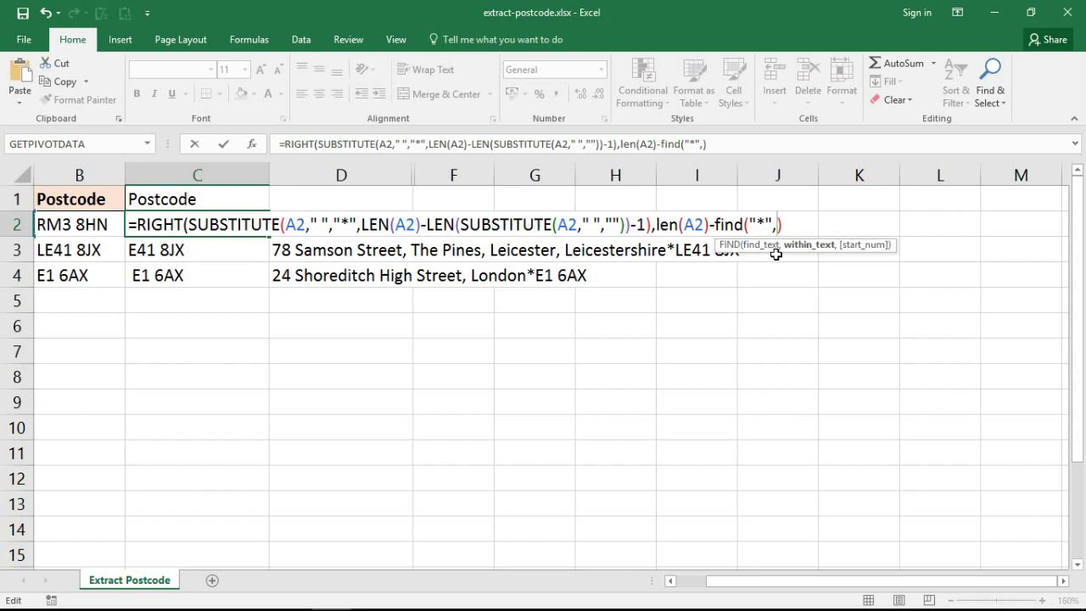
key("ctrl+v")
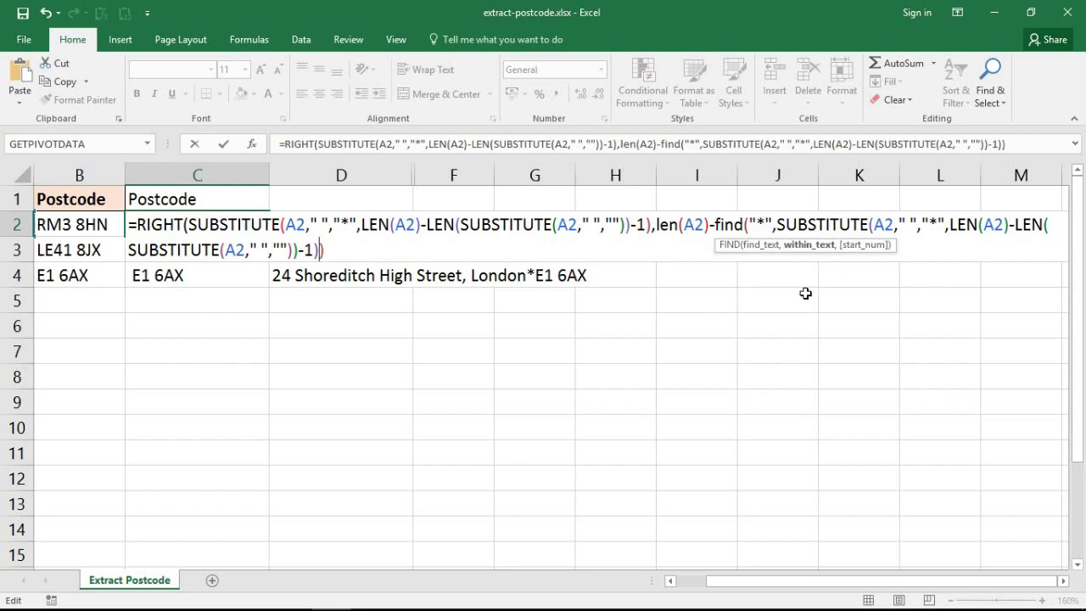
type(")")
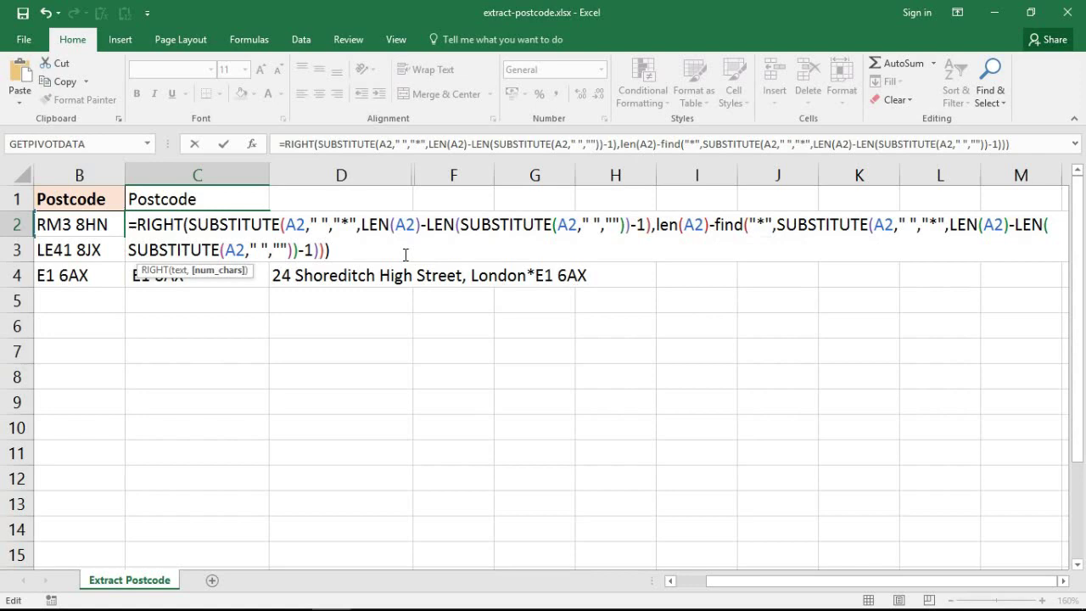
key("Return")
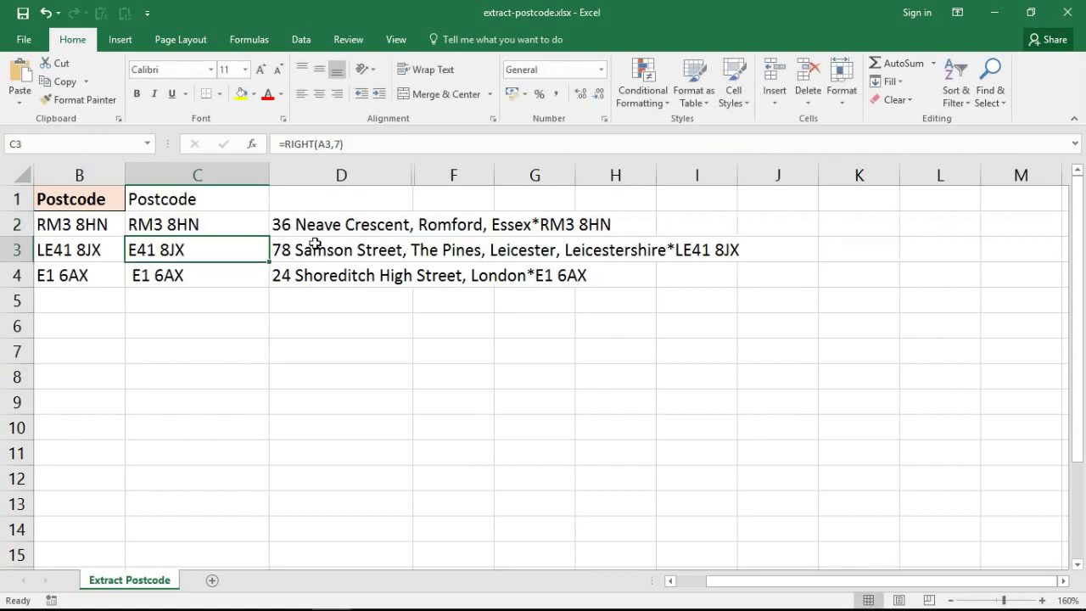
Step: Fill the C2 formula down to C4 and clear the helper formulas in D2:D4
left_click(225, 222)
left_click_drag(269, 237, 270, 280)
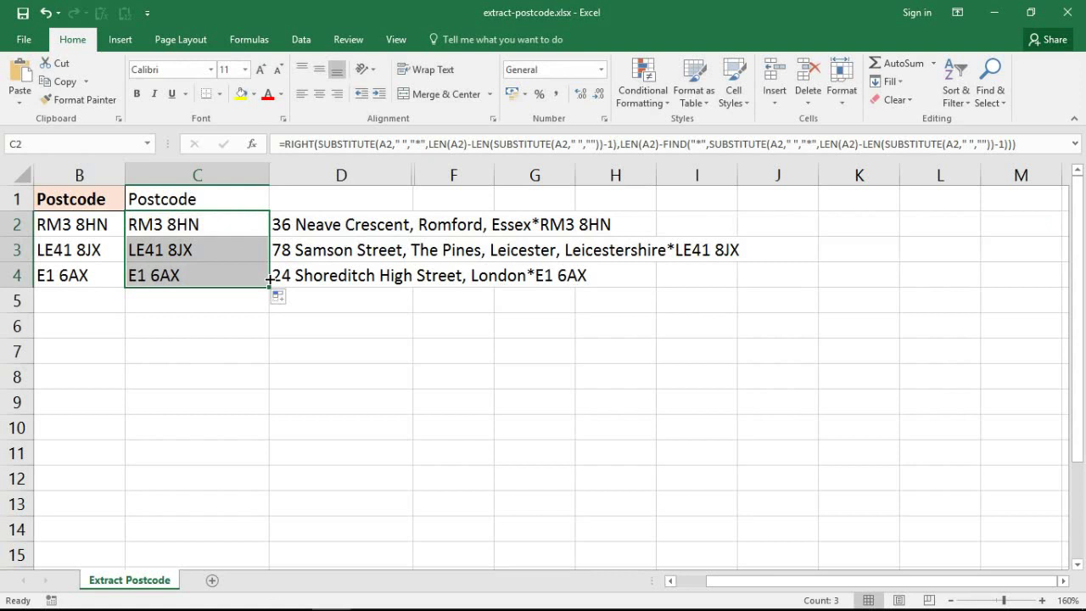
left_click_drag(313, 228, 321, 279)
key("Delete")
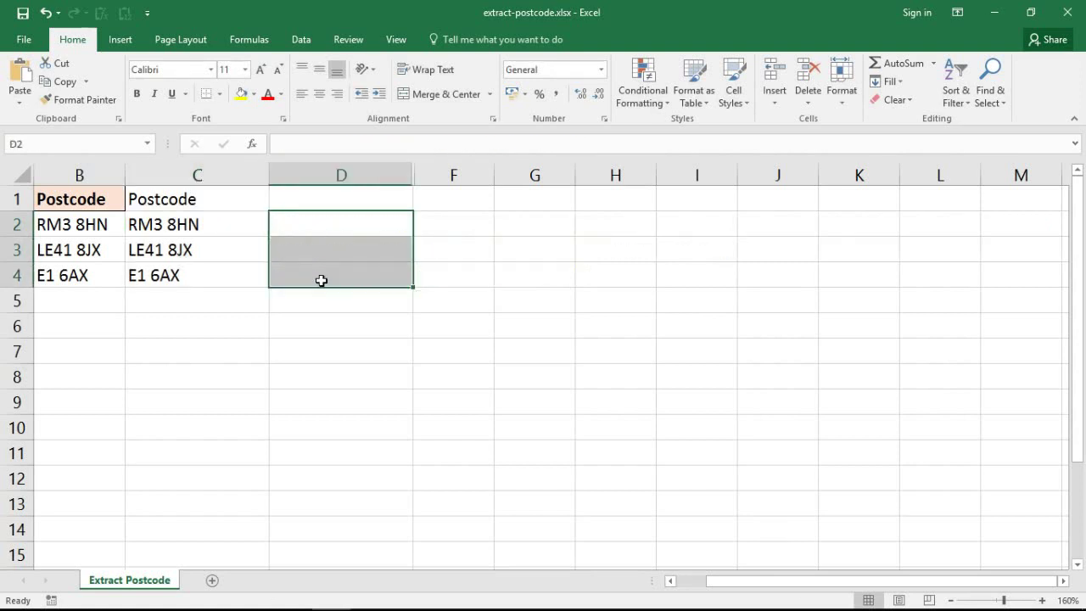
Step: Examine the SUBSTITUTE, LEN, FIND and RIGHT parts of the C2 formula, and compare the extracted postcodes with the addresses in column A
double_click(213, 226)
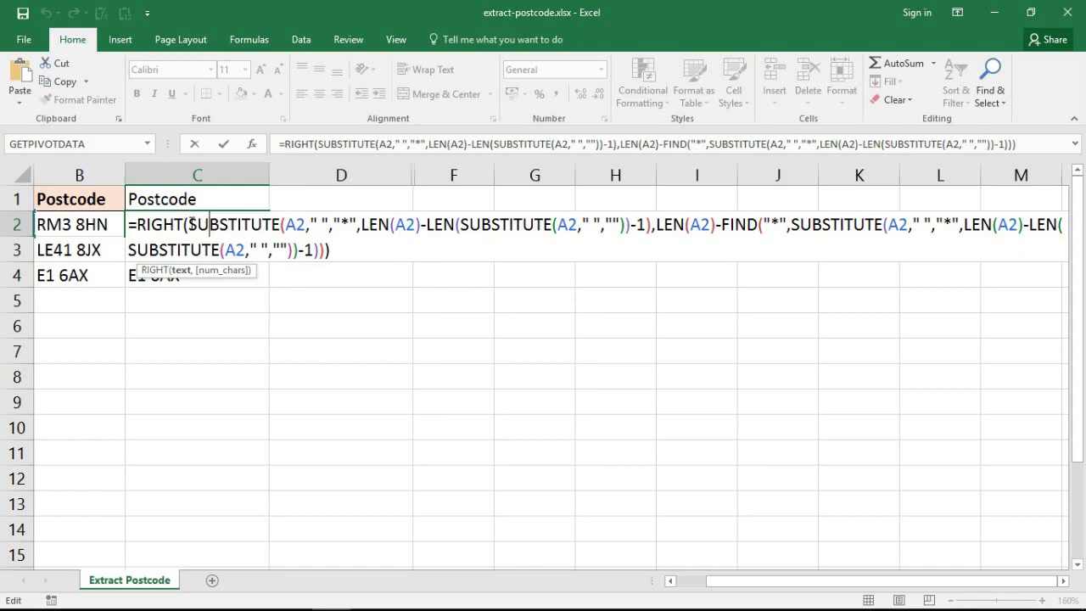
left_click_drag(188, 224, 652, 224)
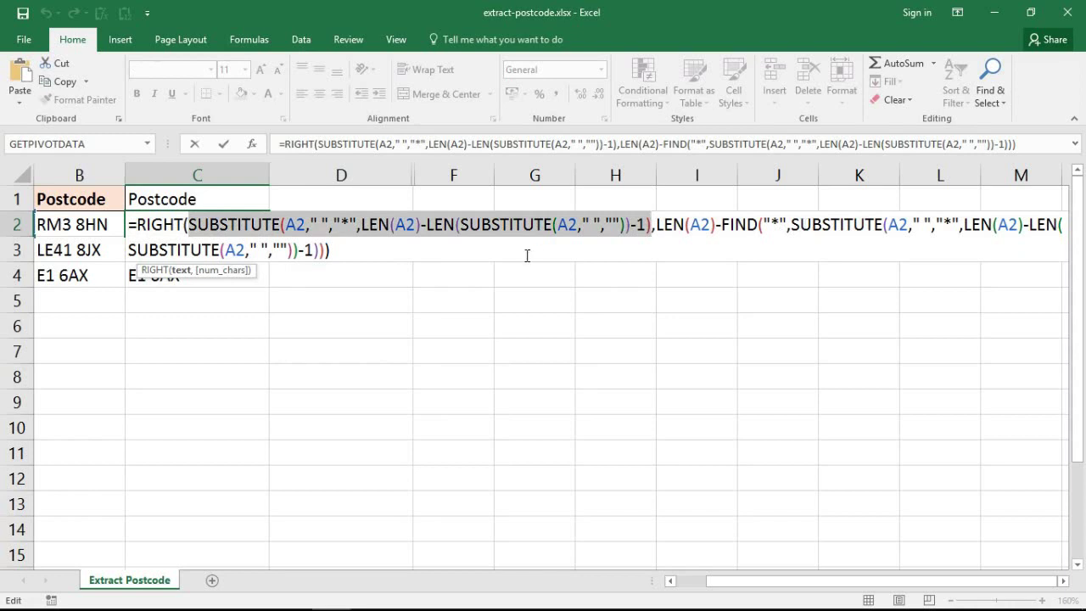
left_click_drag(188, 224, 653, 224)
left_click_drag(656, 225, 804, 226)
left_click(730, 225)
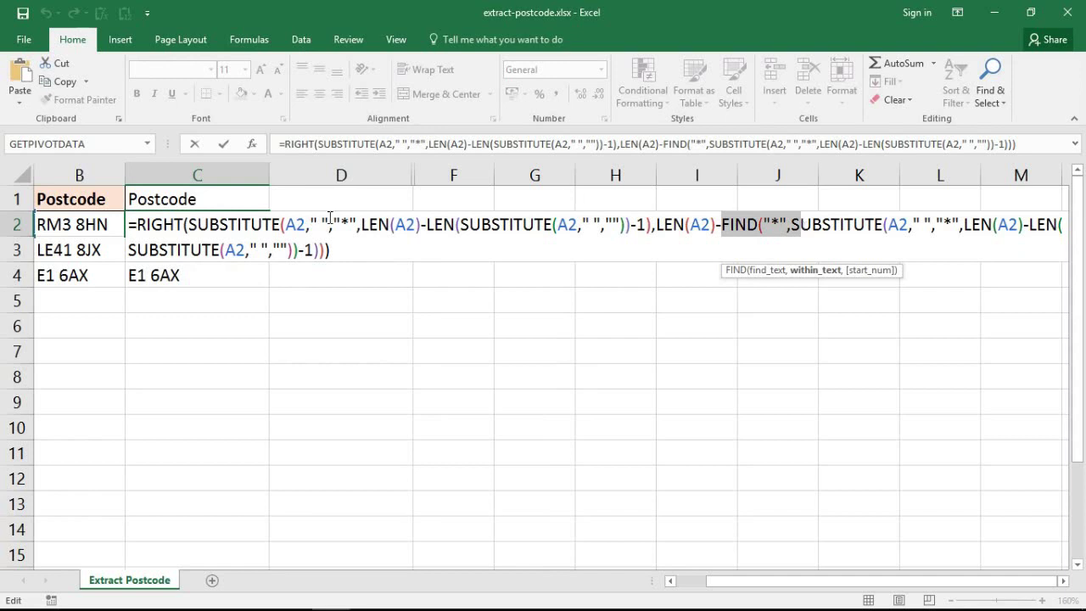
left_click(140, 225)
left_click_drag(140, 226, 197, 224)
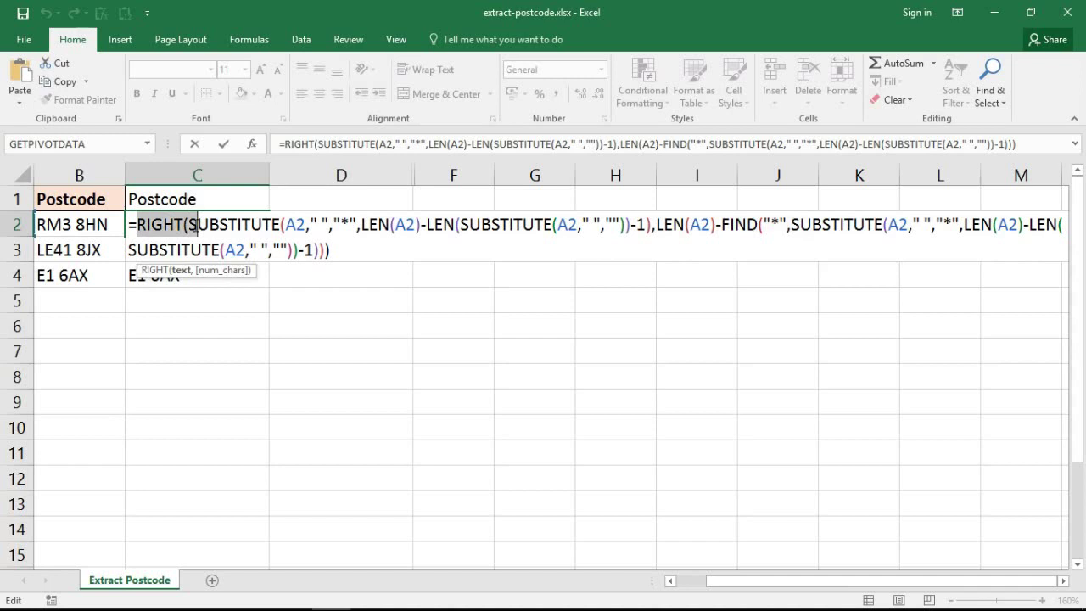
key("Return")
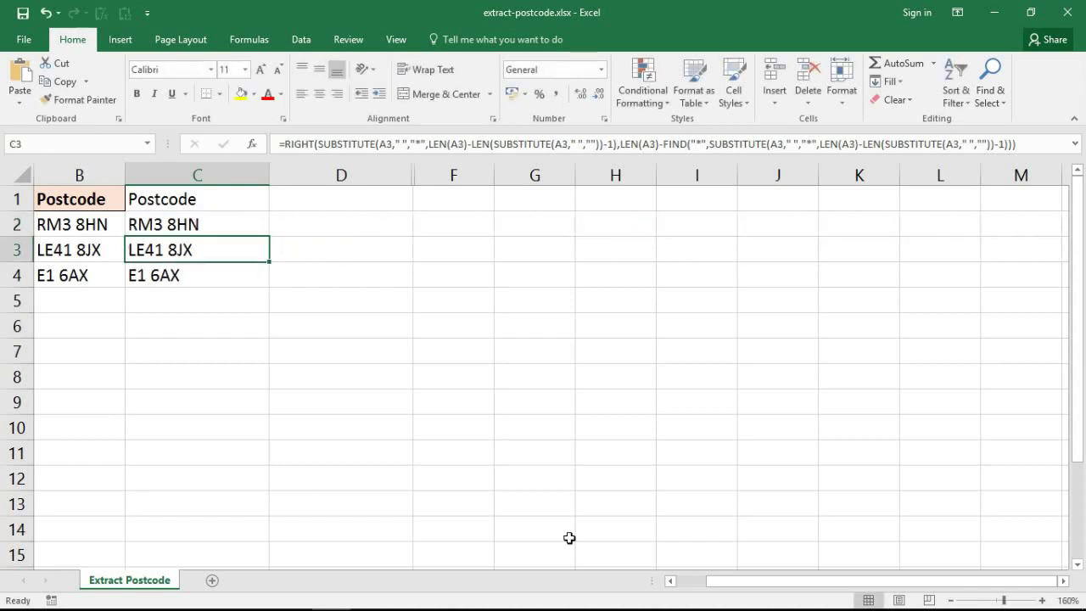
left_click(670, 583)
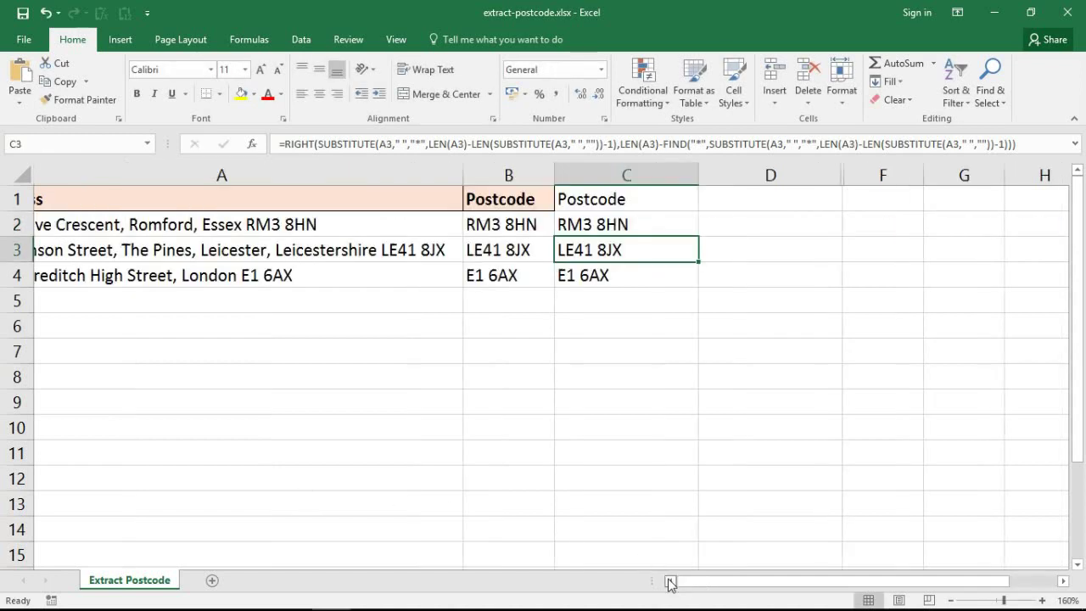